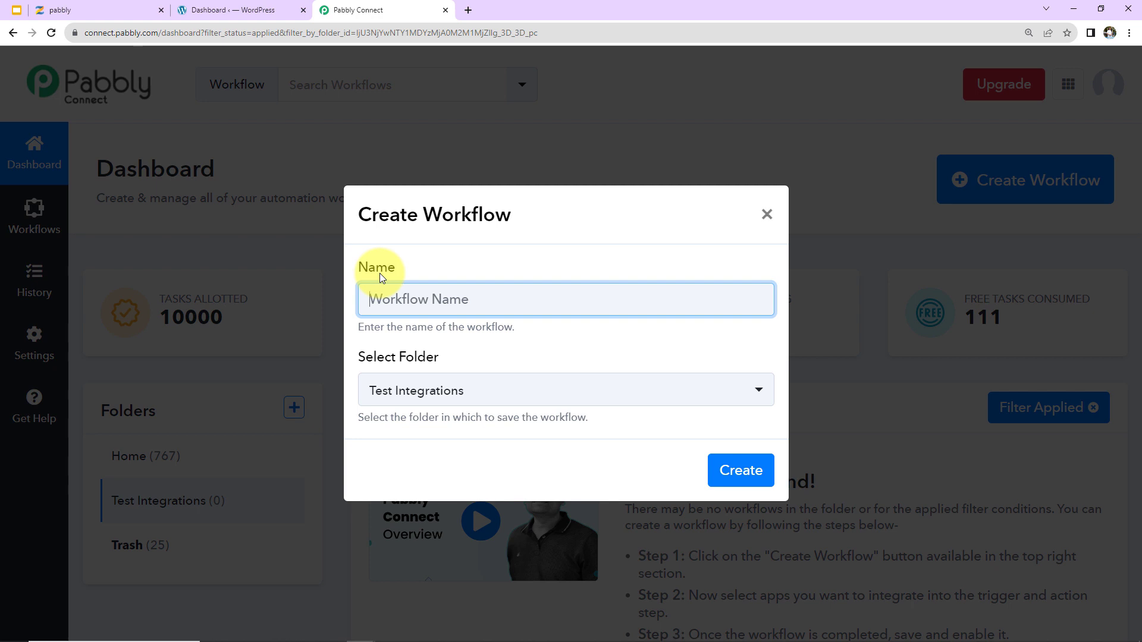
Name the workflow 'Enroll User in Zenler Course for Elementor Form Submission' and create it in Test Integrations.
text(Enroll User in Zenler Course for Elementor Form Submission)
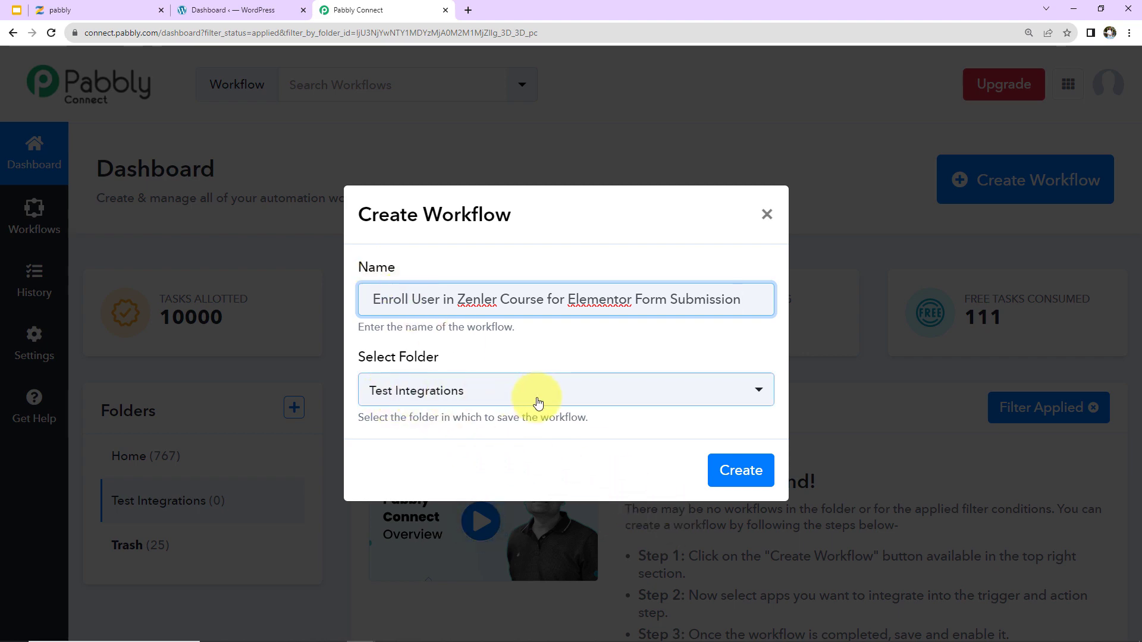
click(724, 465)
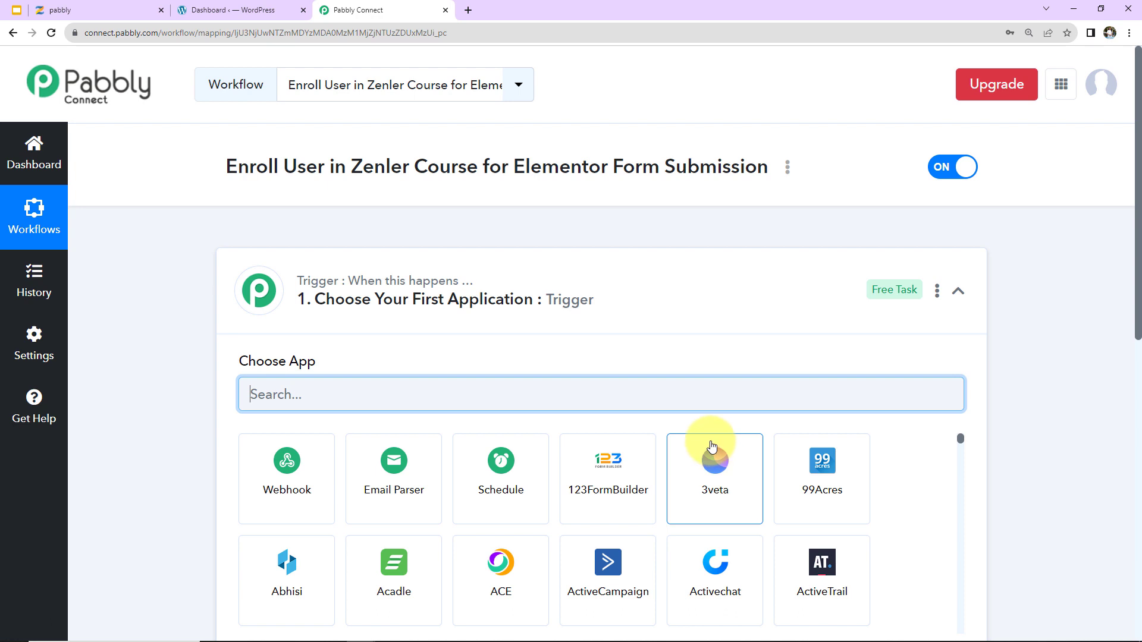
click(959, 301)
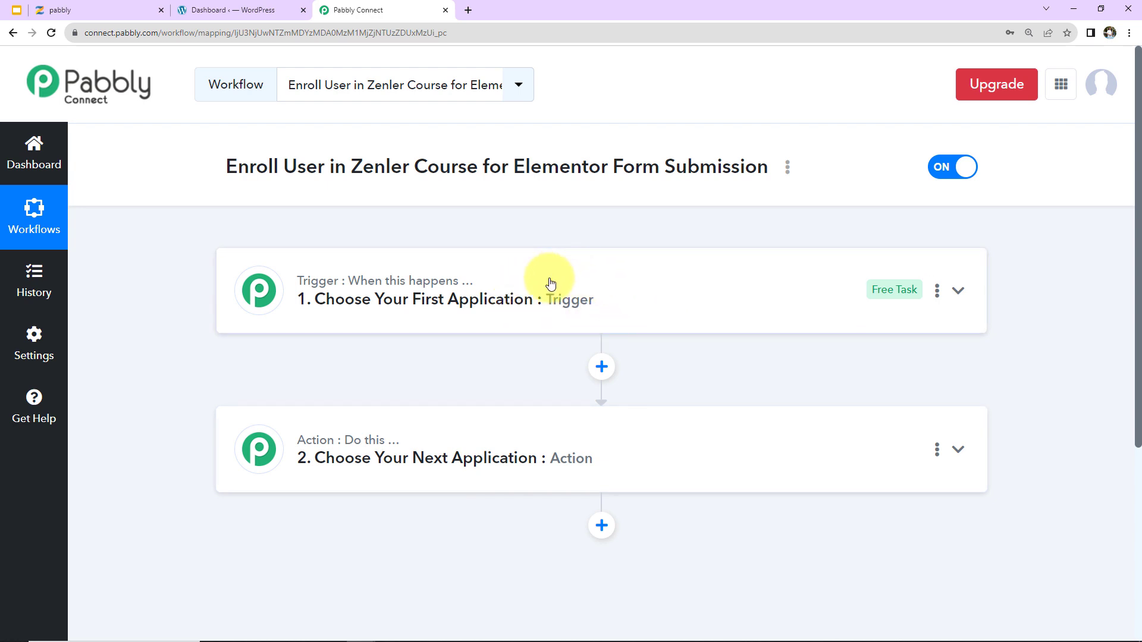
Set the trigger to Elementor – New Form Submission and copy its webhook URL.
click(612, 297)
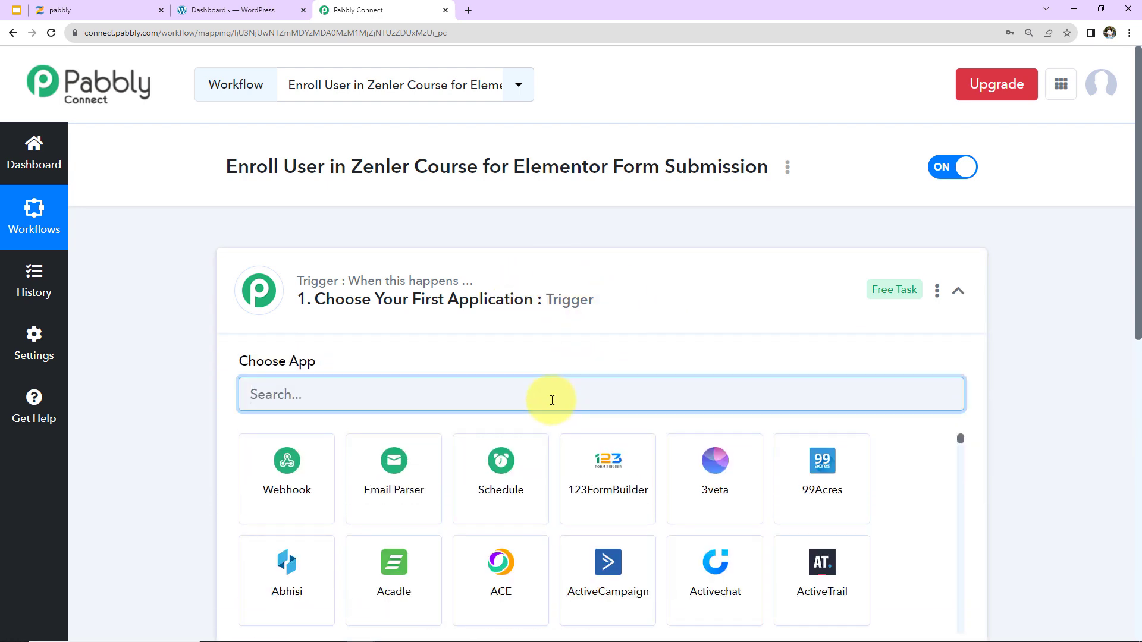
text(eleme)
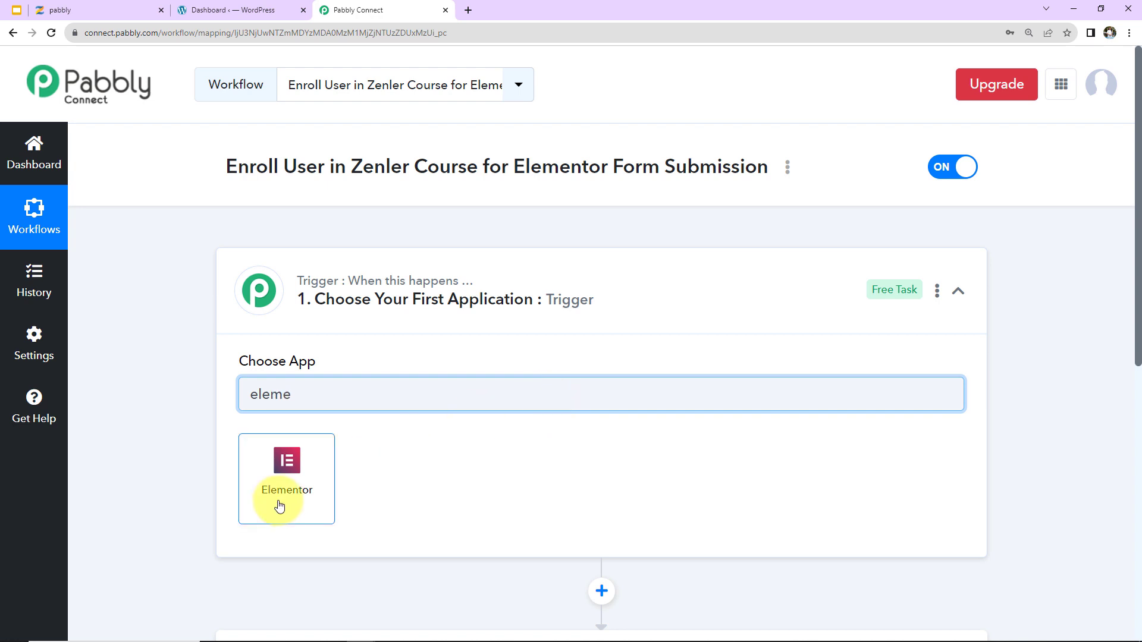
click(280, 504)
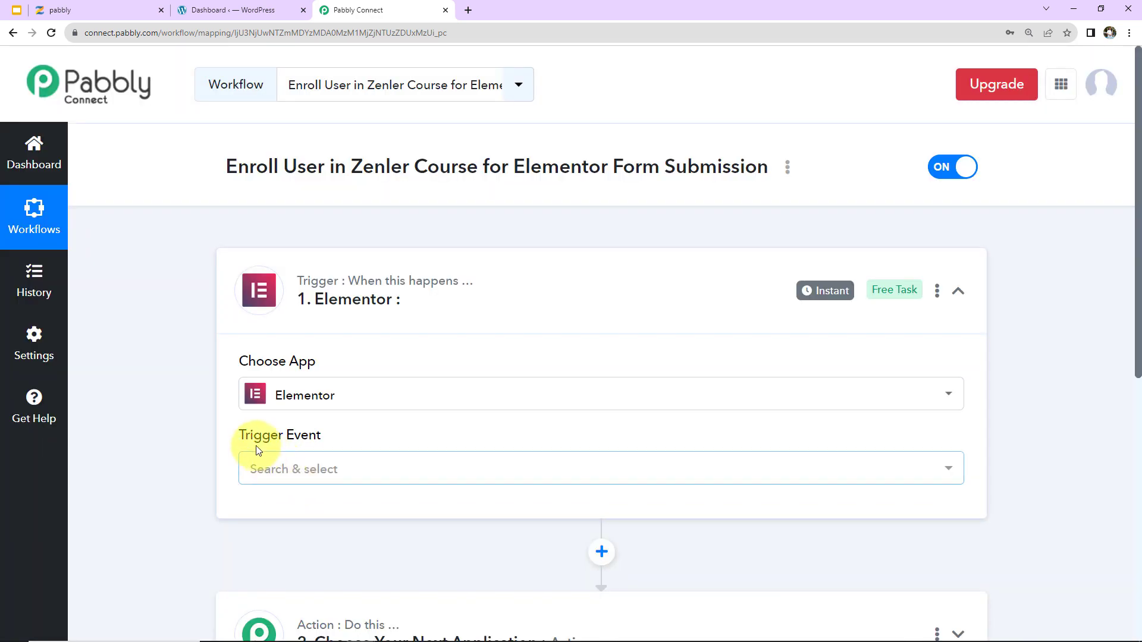
click(287, 468)
click(280, 566)
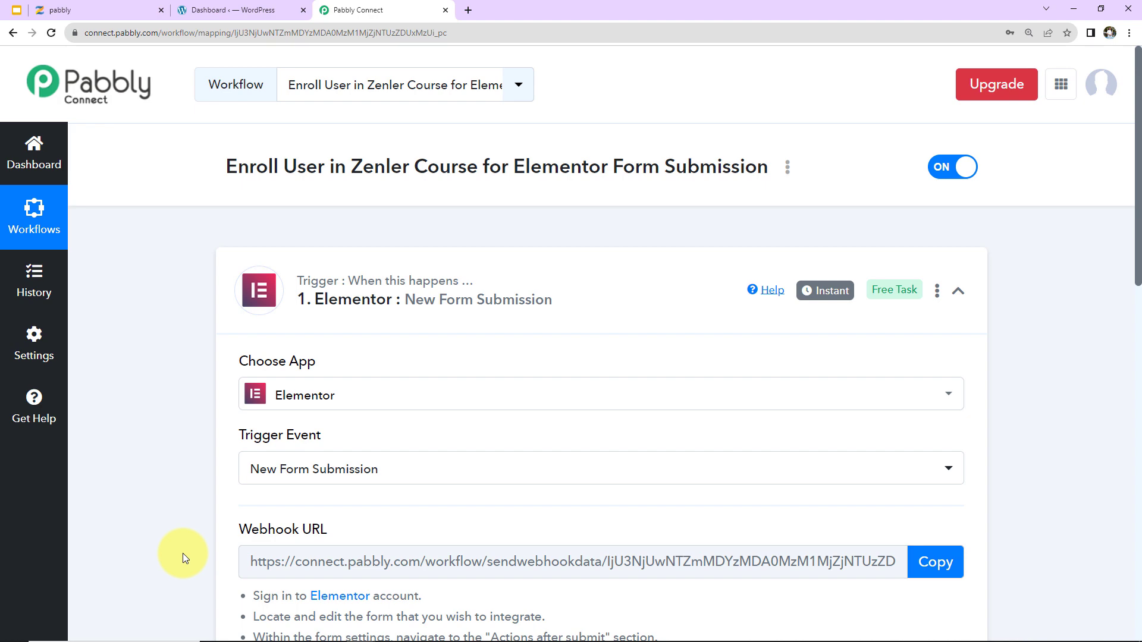
scroll(383, 375, down, 5)
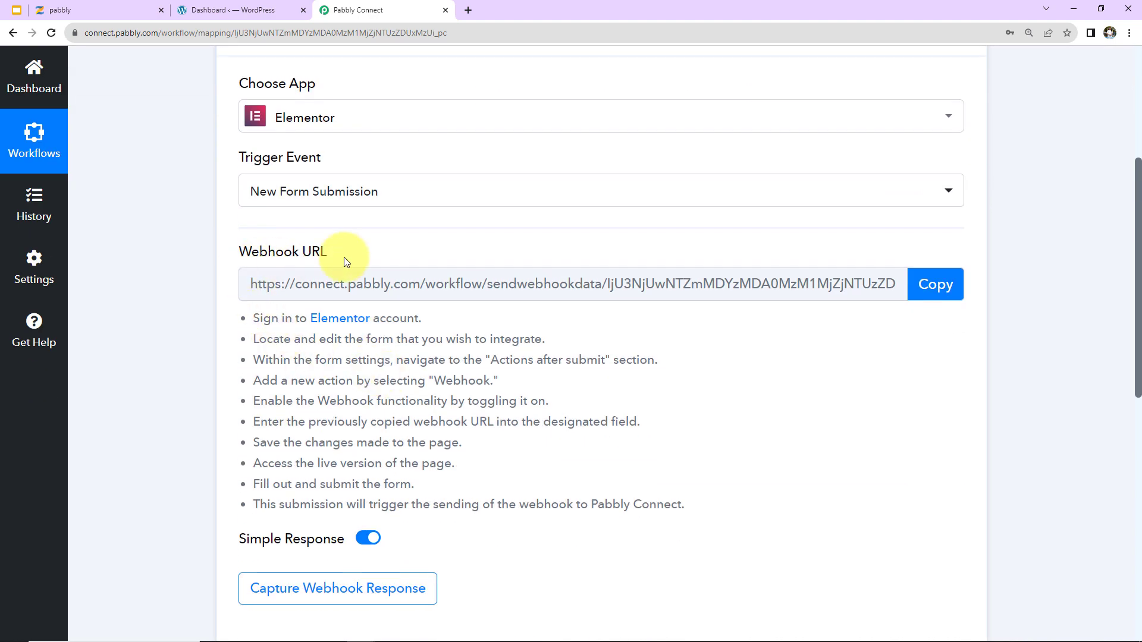
click(934, 284)
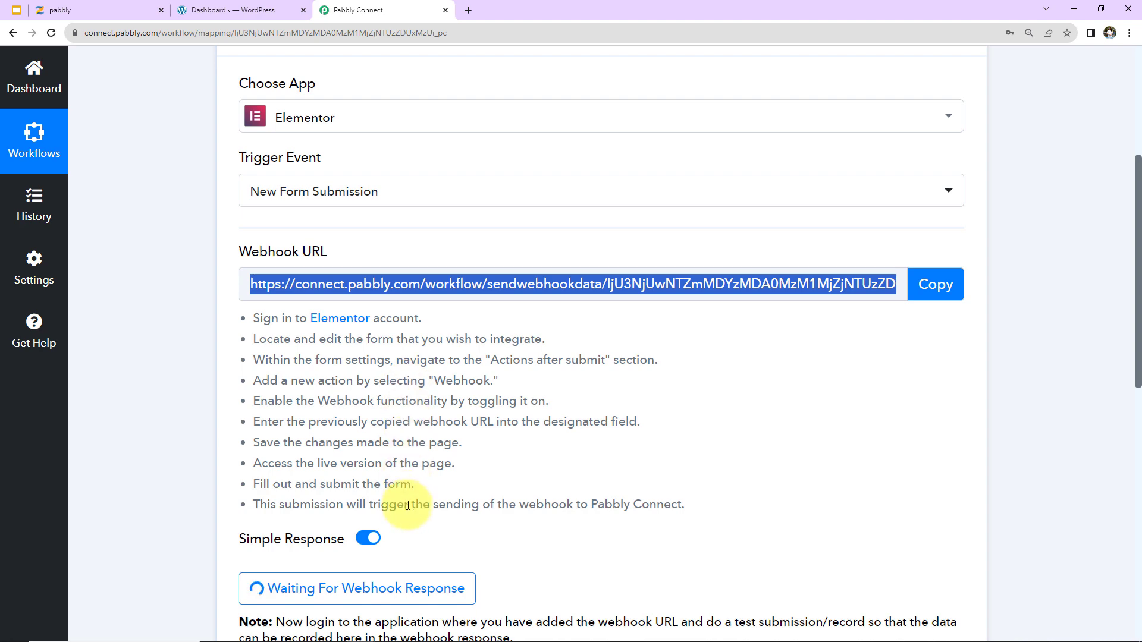
From WordPress Elementor Submissions, open the New Form (93b6c71) page Elementor #60819 in the editor.
click(215, 11)
scroll(87, 372, down, 5)
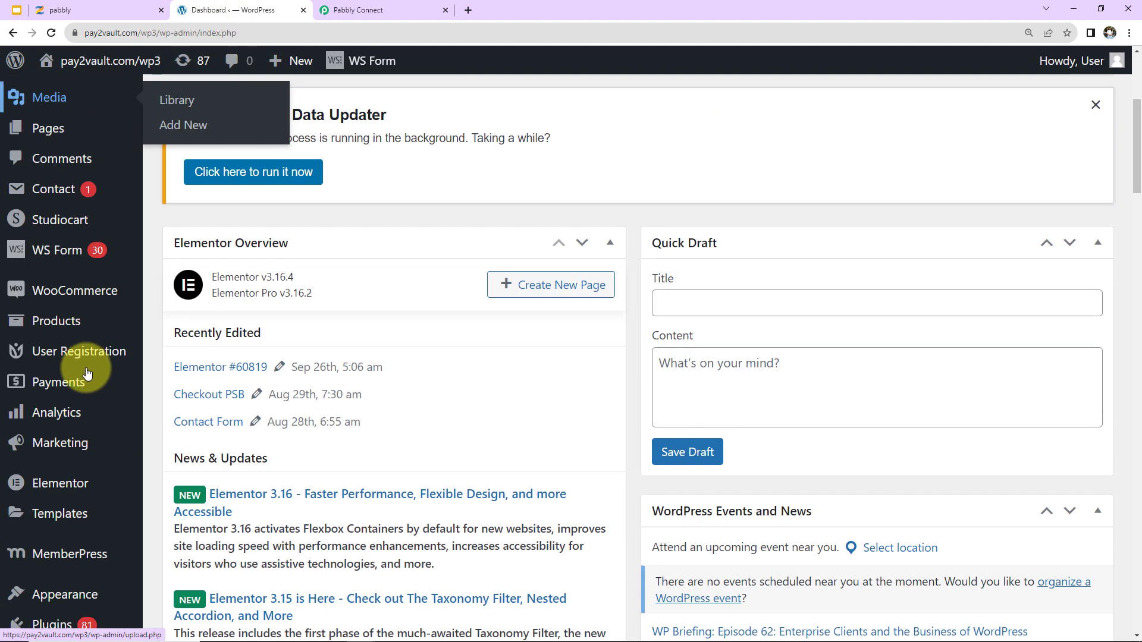
mouse_move(50, 489)
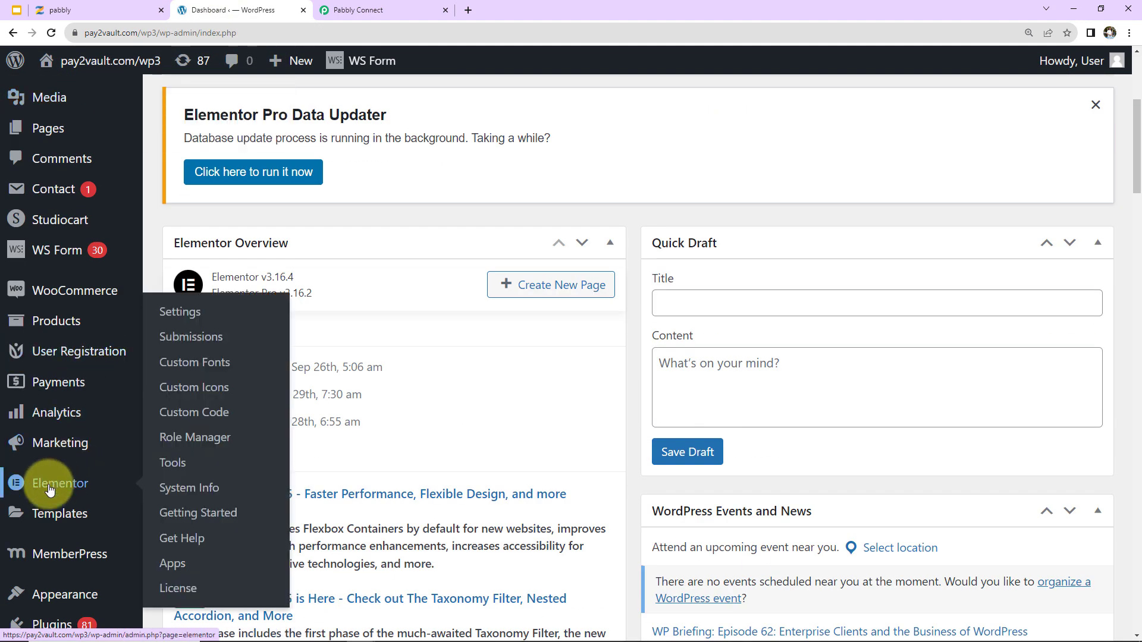
click(207, 344)
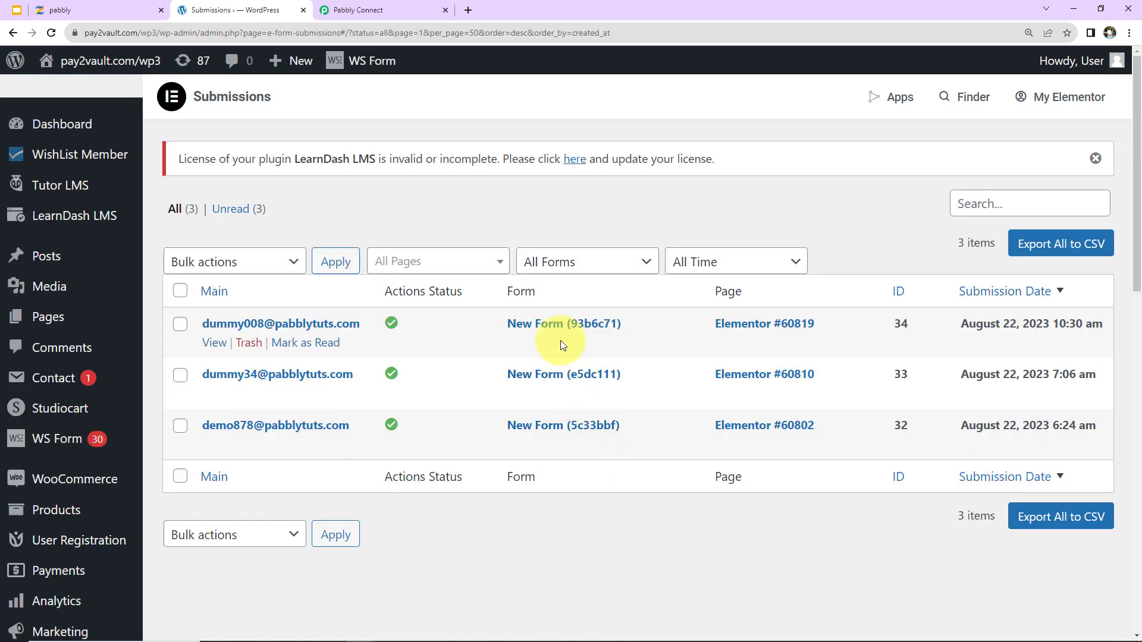
click(551, 325)
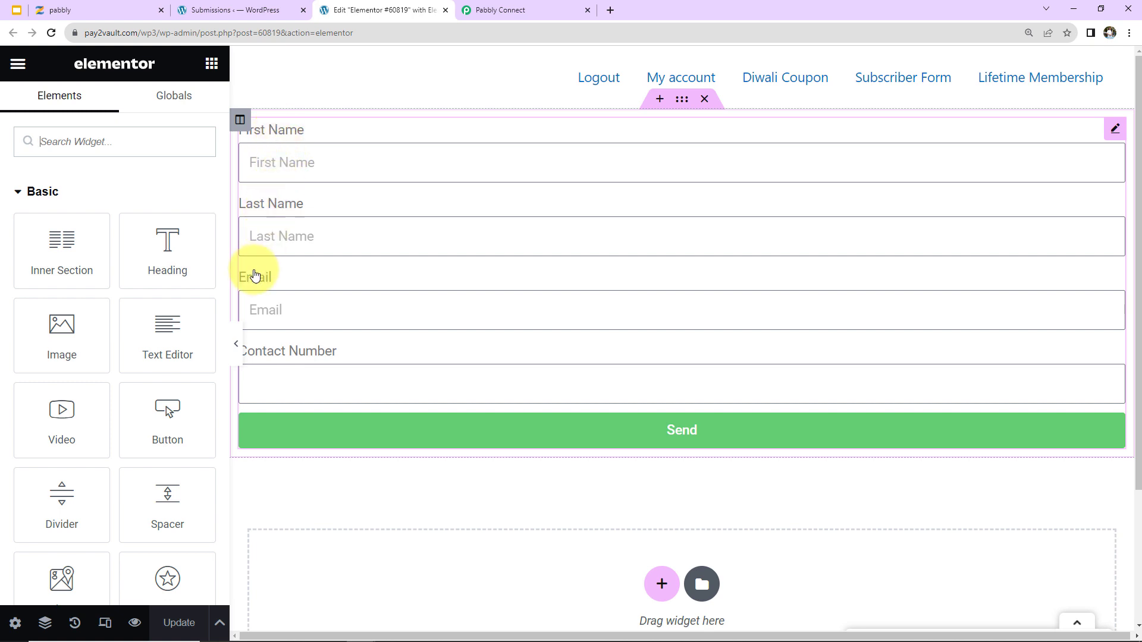
Add a Webhook action under the form widget's Actions After Submit.
click(1116, 131)
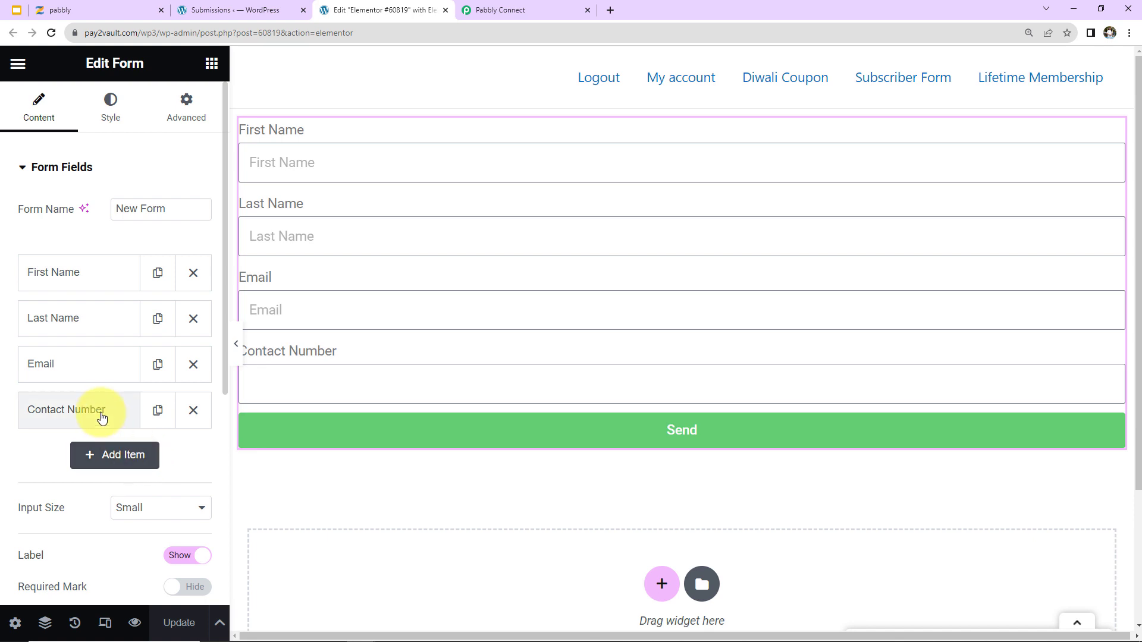
scroll(98, 387, down, 6)
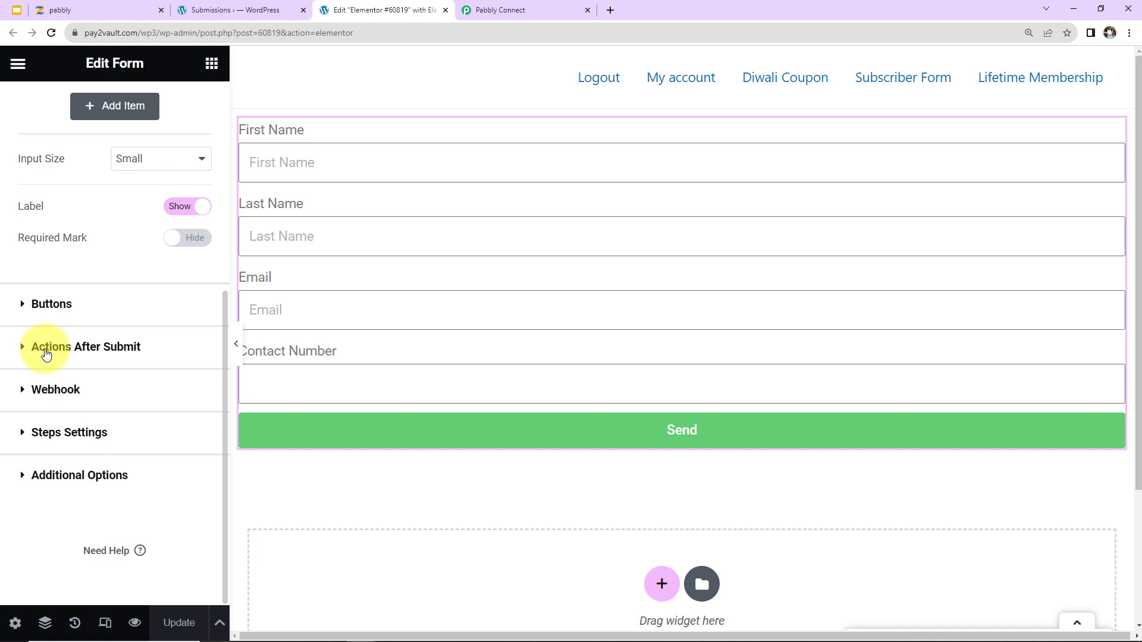
click(47, 352)
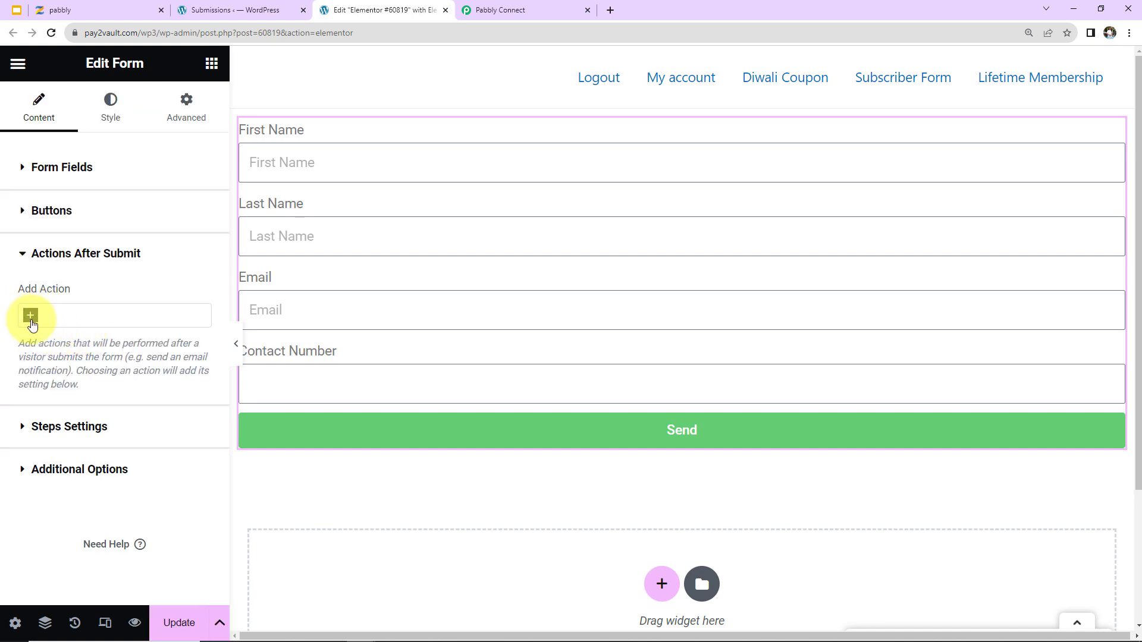
click(32, 321)
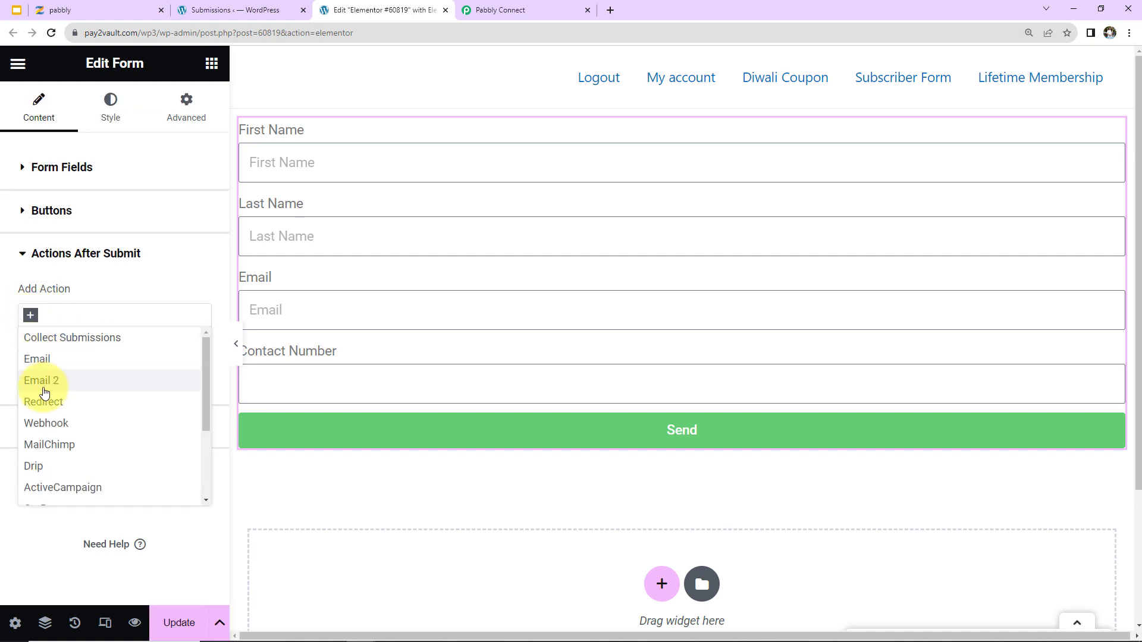
click(41, 423)
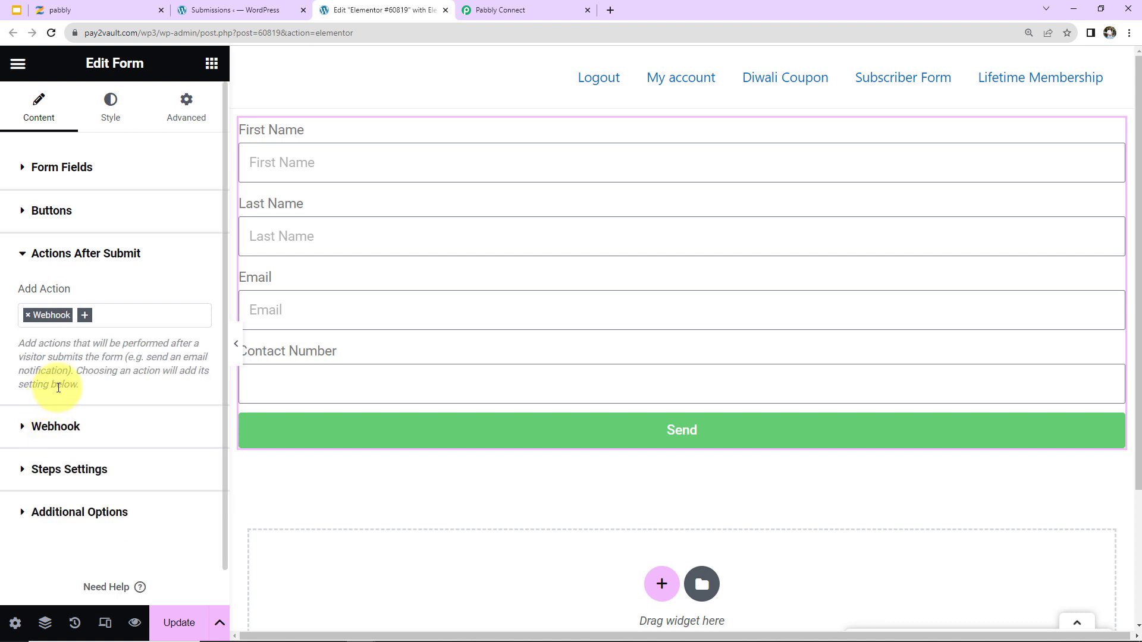
click(55, 430)
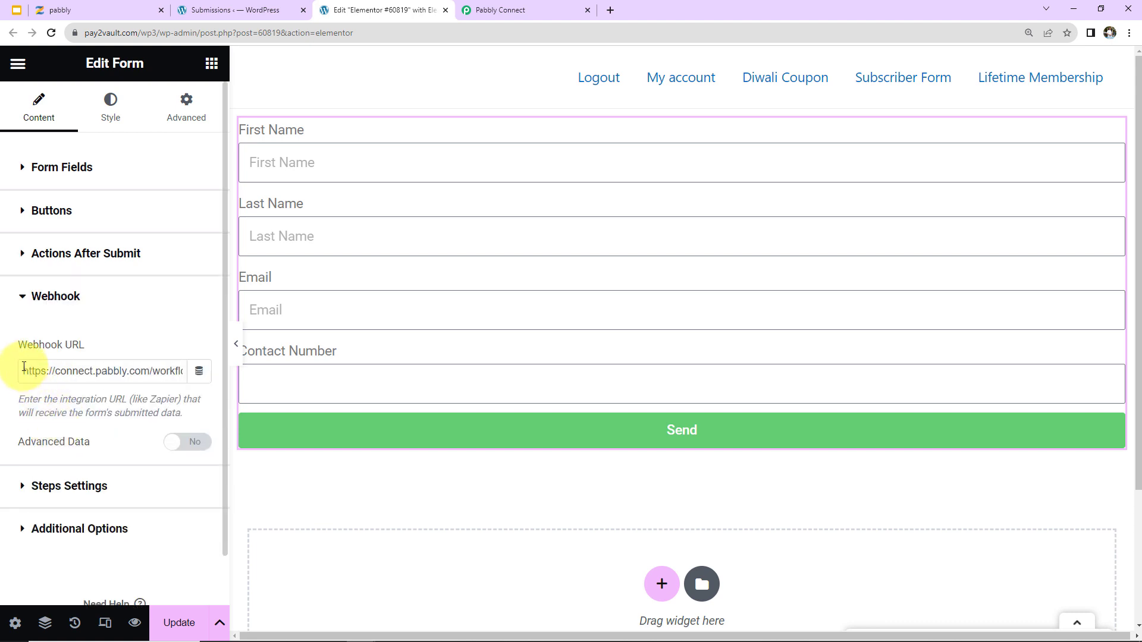
Replace the Webhook URL with the copied Pabbly Connect URL and update the page.
drag(30, 366, 379, 402)
key(BackSpace)
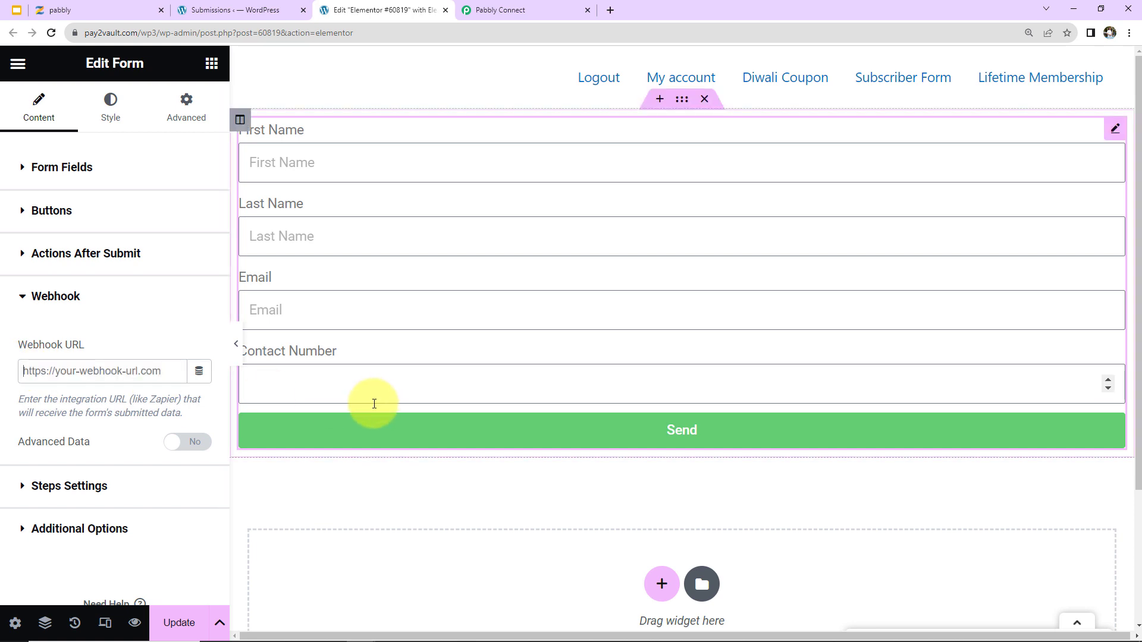
key(ctrl+v)
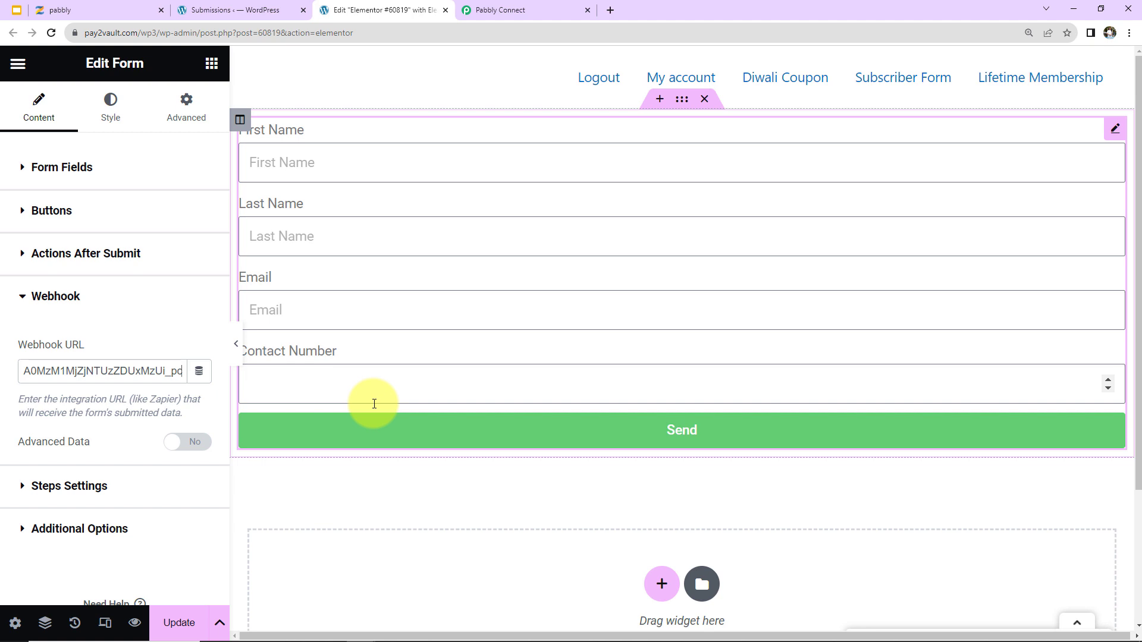
scroll(137, 559, down, 1)
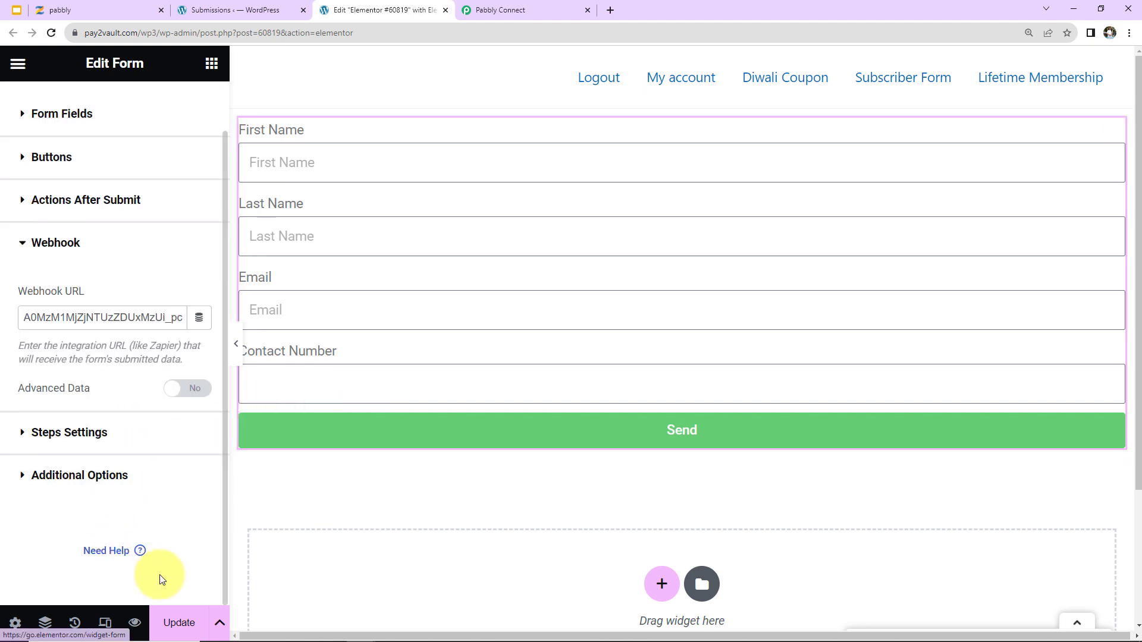
click(179, 623)
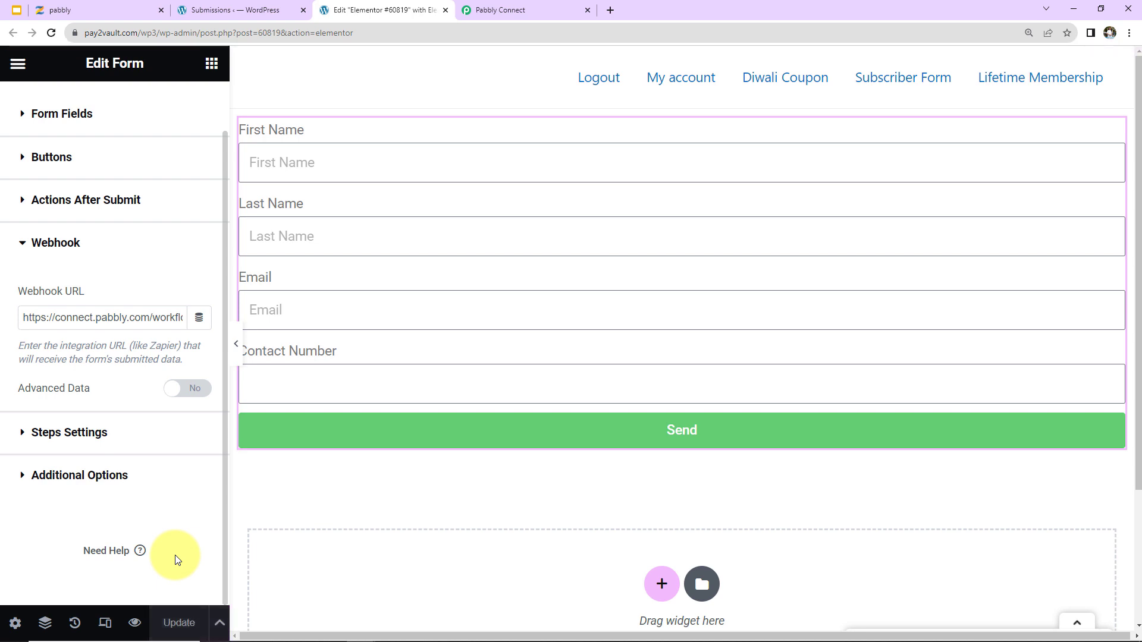
View the published page, confirm Pabbly Connect is still waiting for a webhook response, then return to it.
click(19, 66)
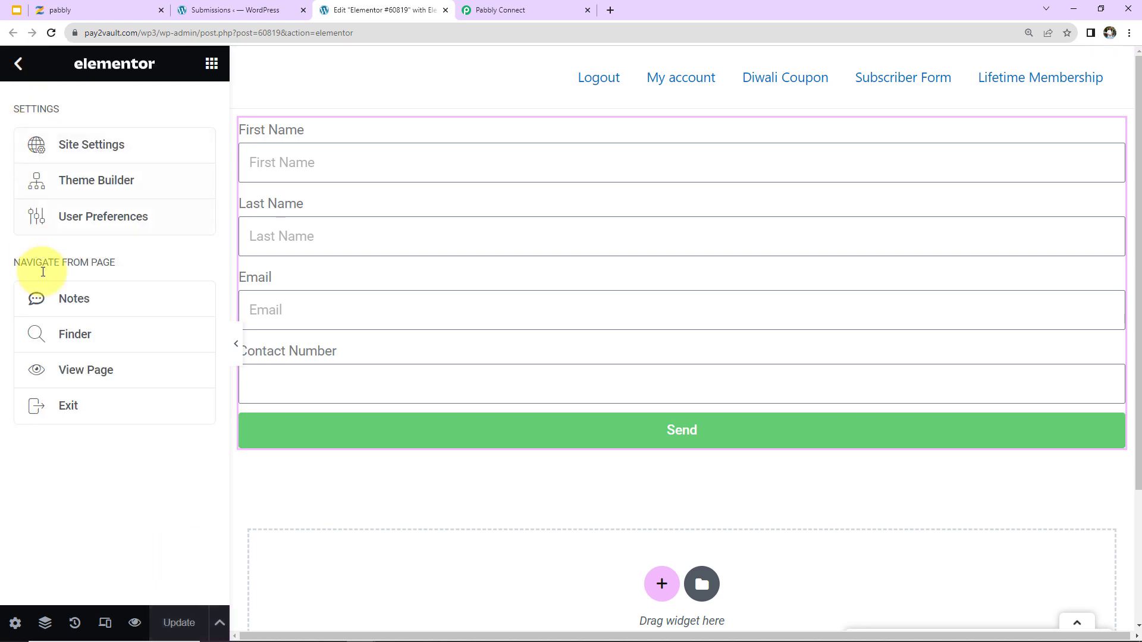
click(70, 372)
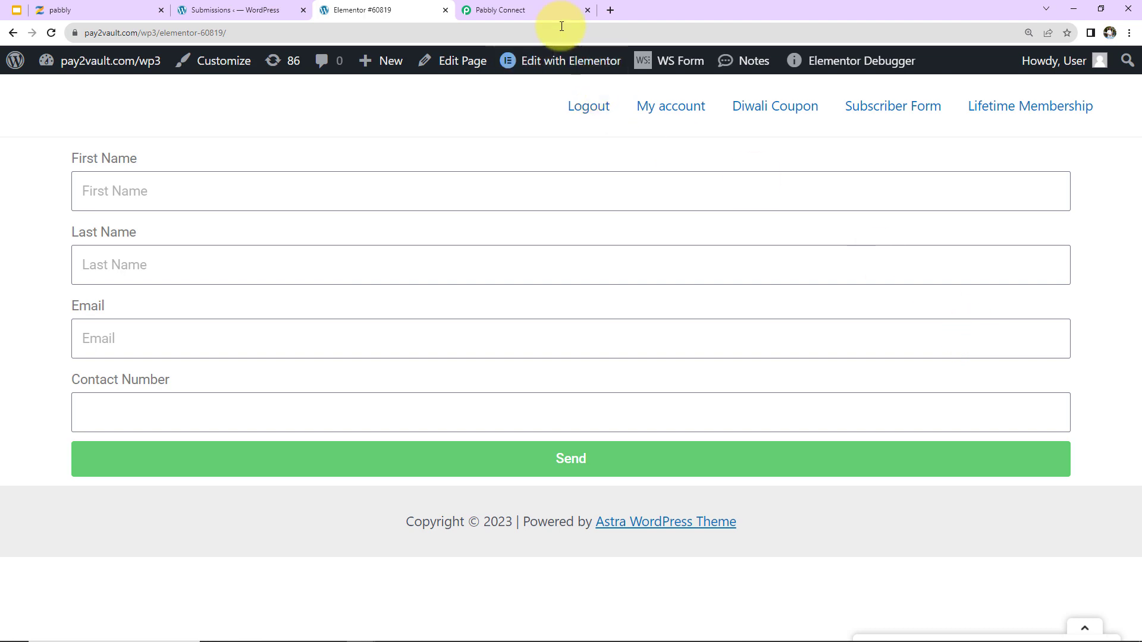
click(553, 9)
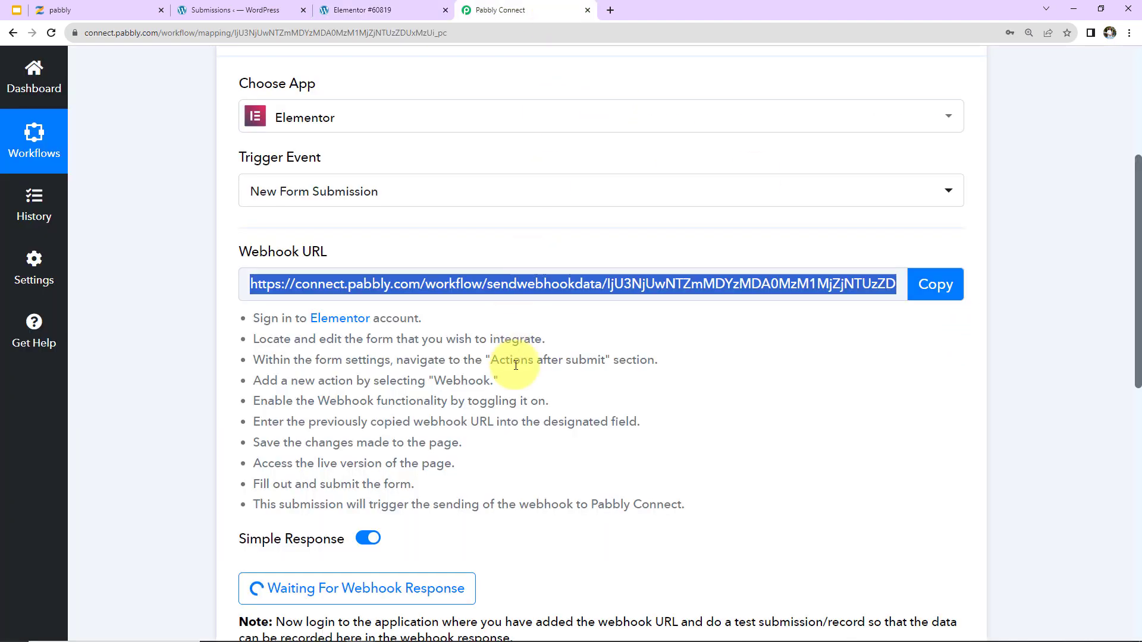
scroll(516, 364, down, 5)
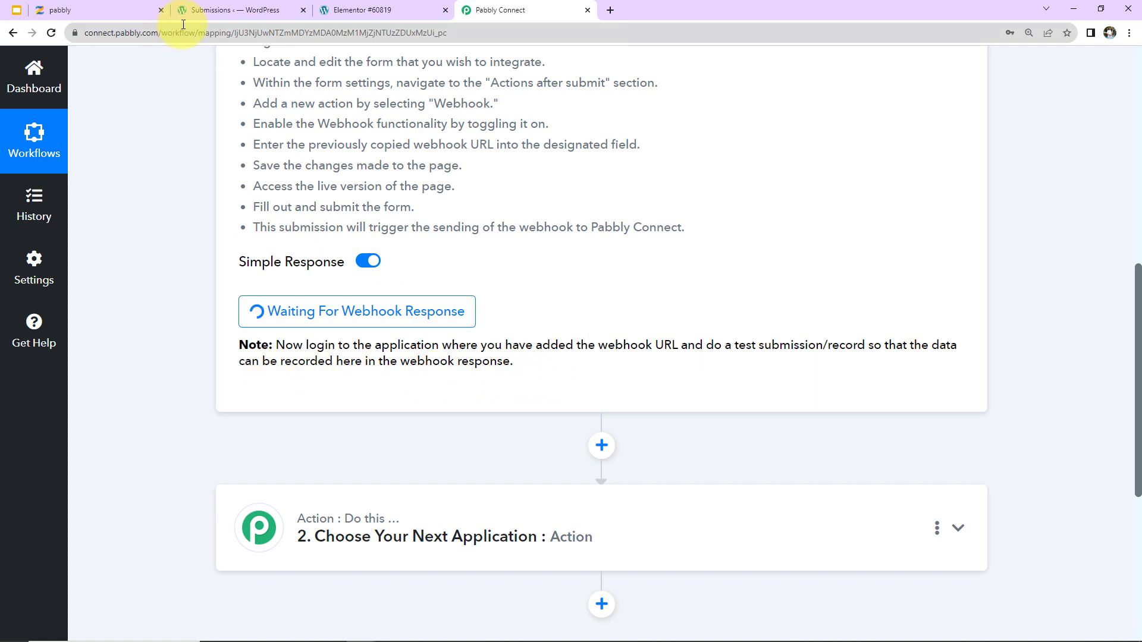
click(334, 13)
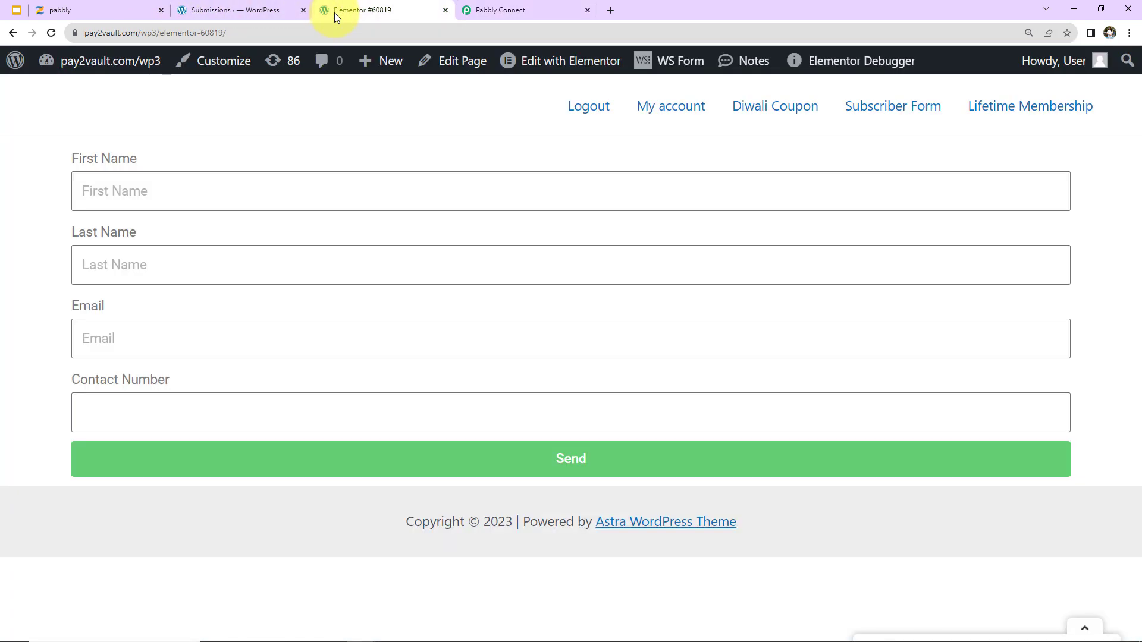
Autofill the form with saved test details and change the last name's ending to 789.
click(152, 186)
click(148, 308)
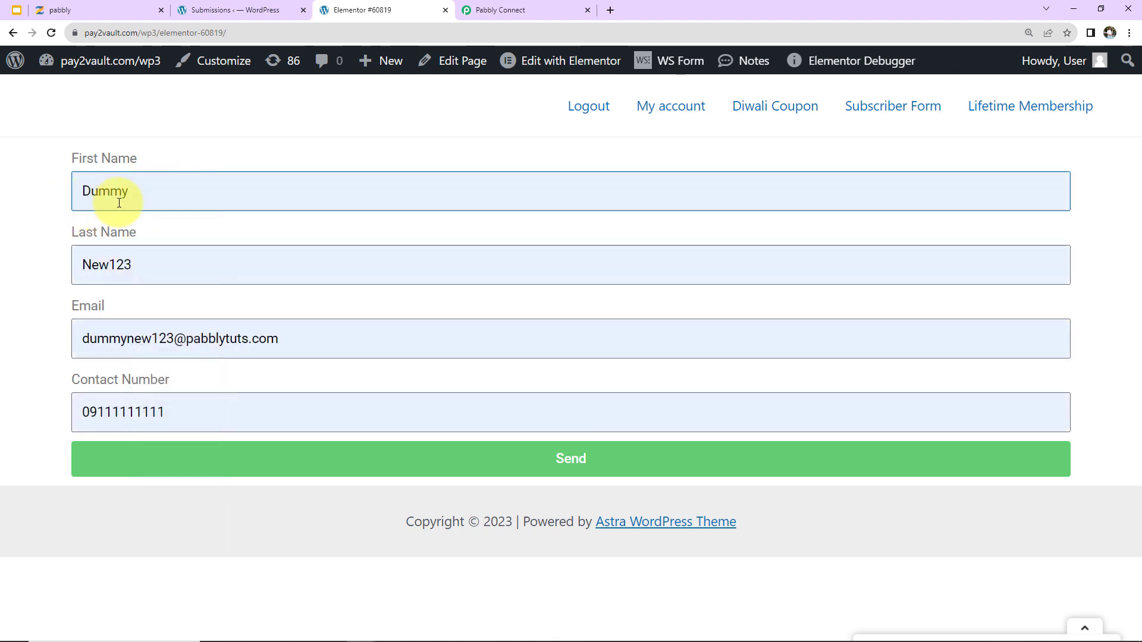
click(143, 267)
key(BackSpace)
key(BackSpace)
key(BackSpace)
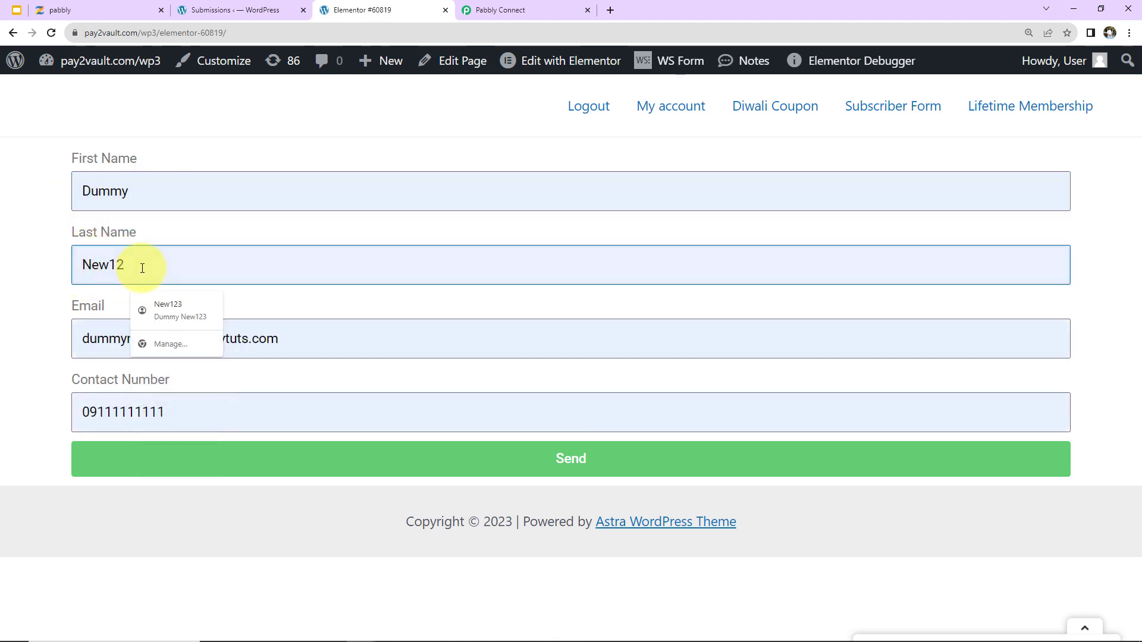
text(789)
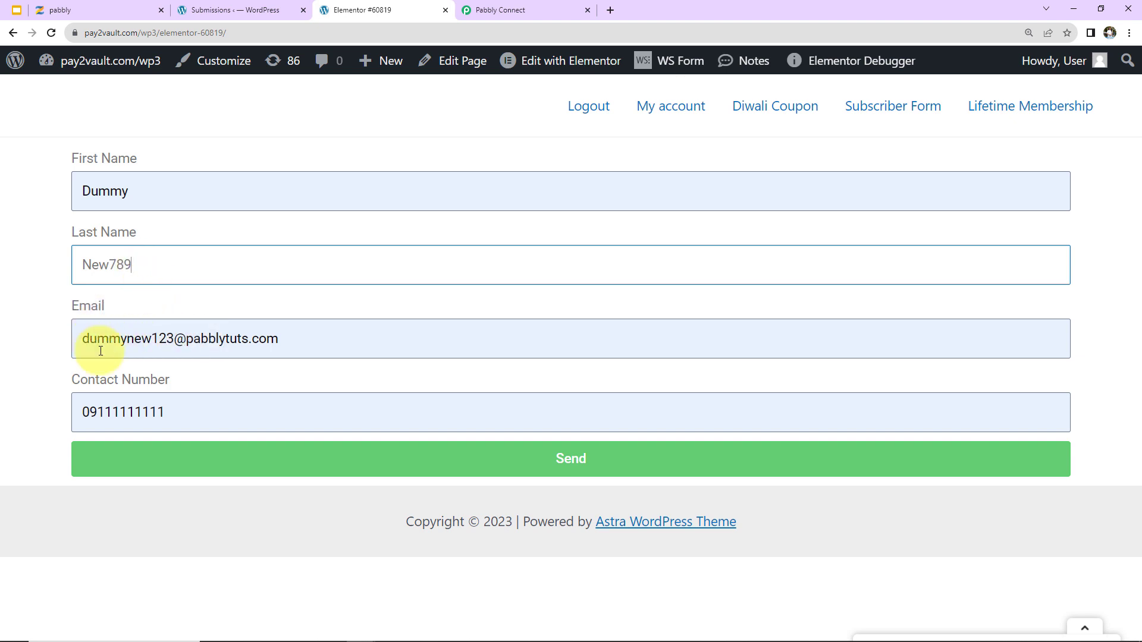
Change the email's 123 to 789, enter a new contact number, and send the form.
double_click(162, 339)
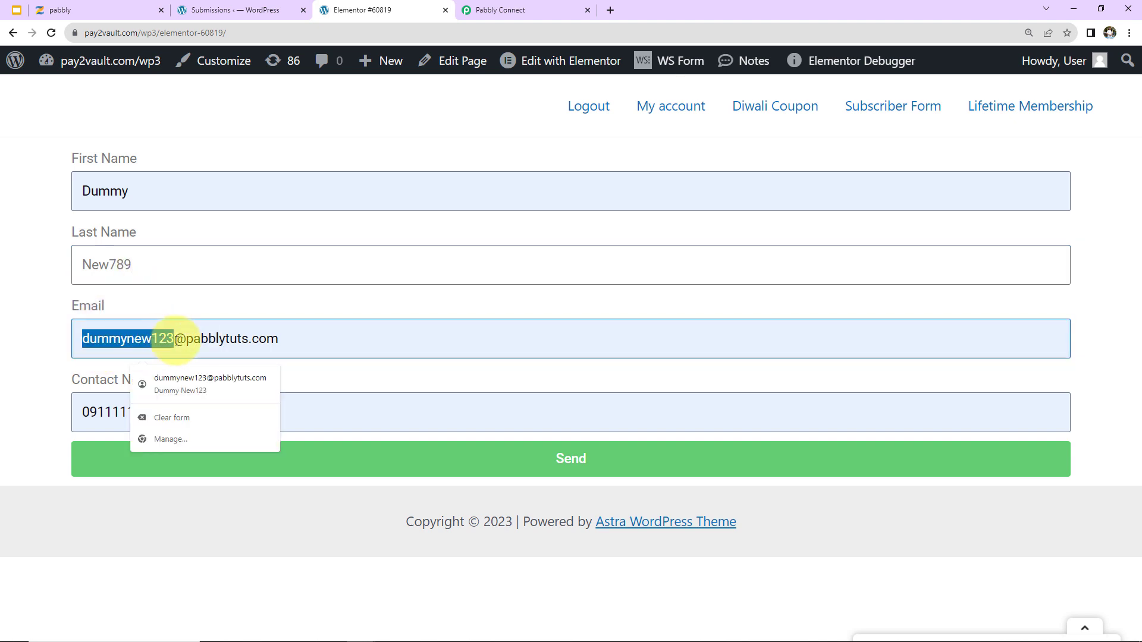
click(177, 341)
key(BackSpace)
key(BackSpace)
key(BackSpace)
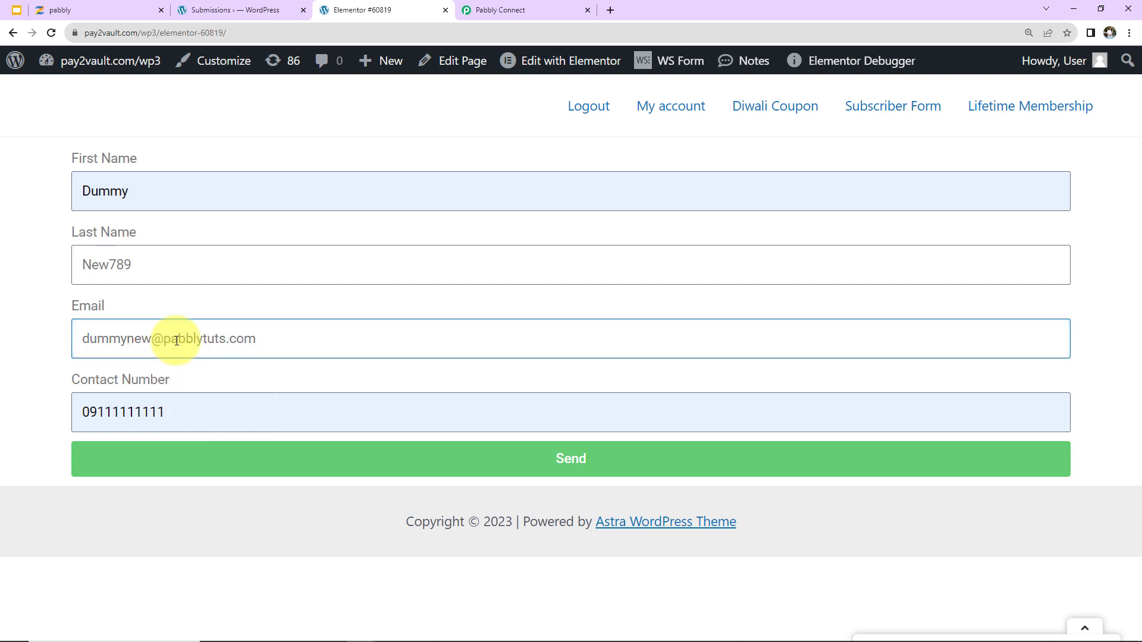
text(789)
double_click(166, 413)
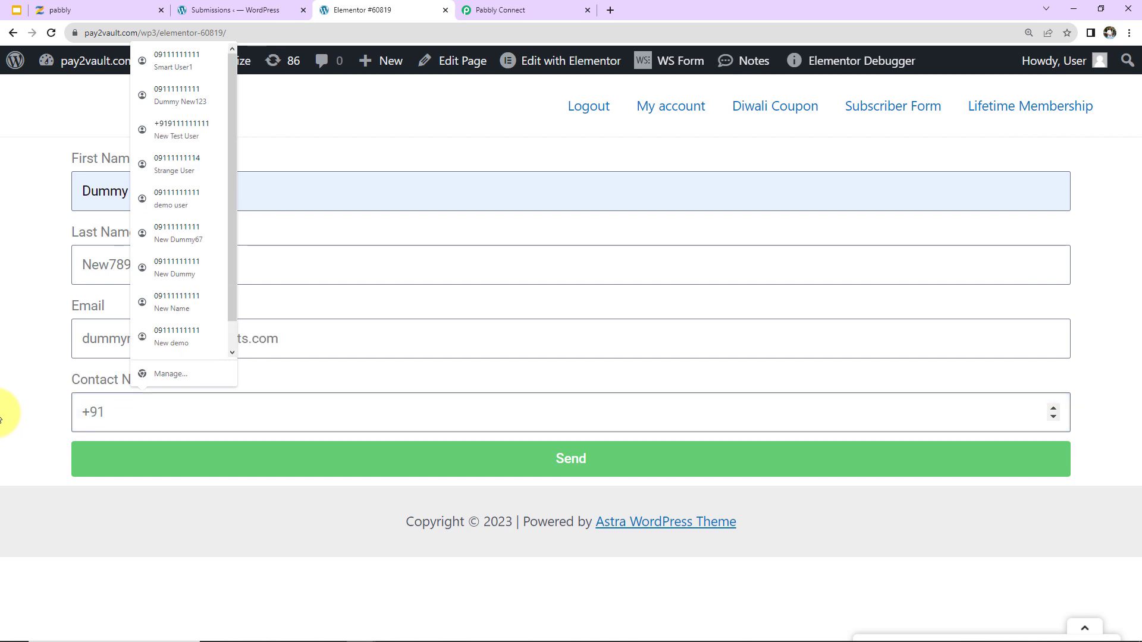
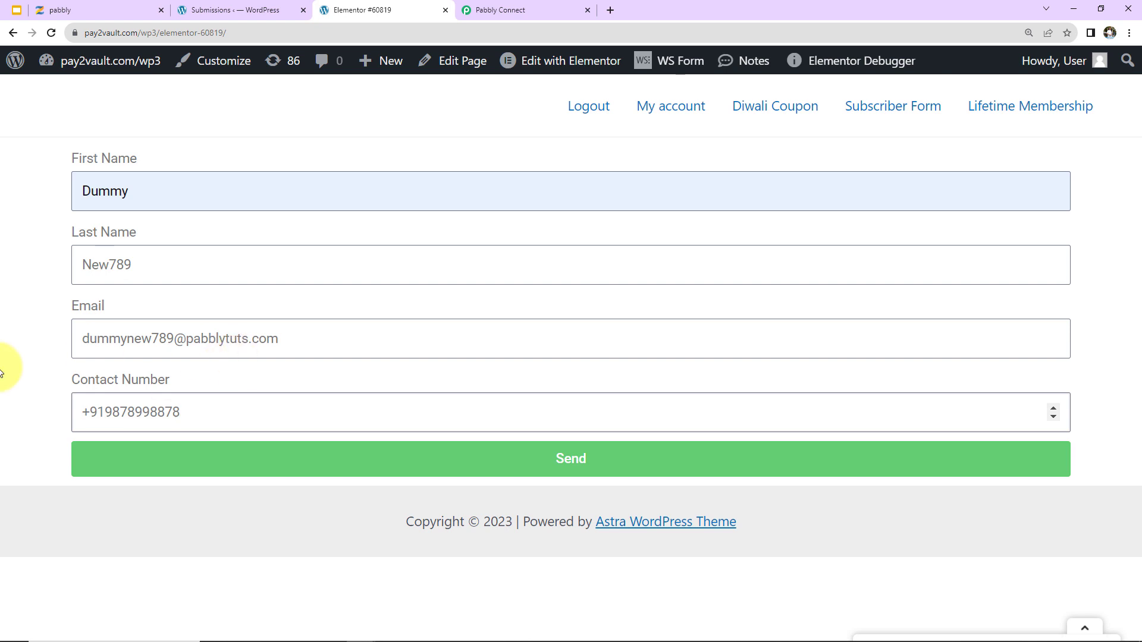
click(311, 469)
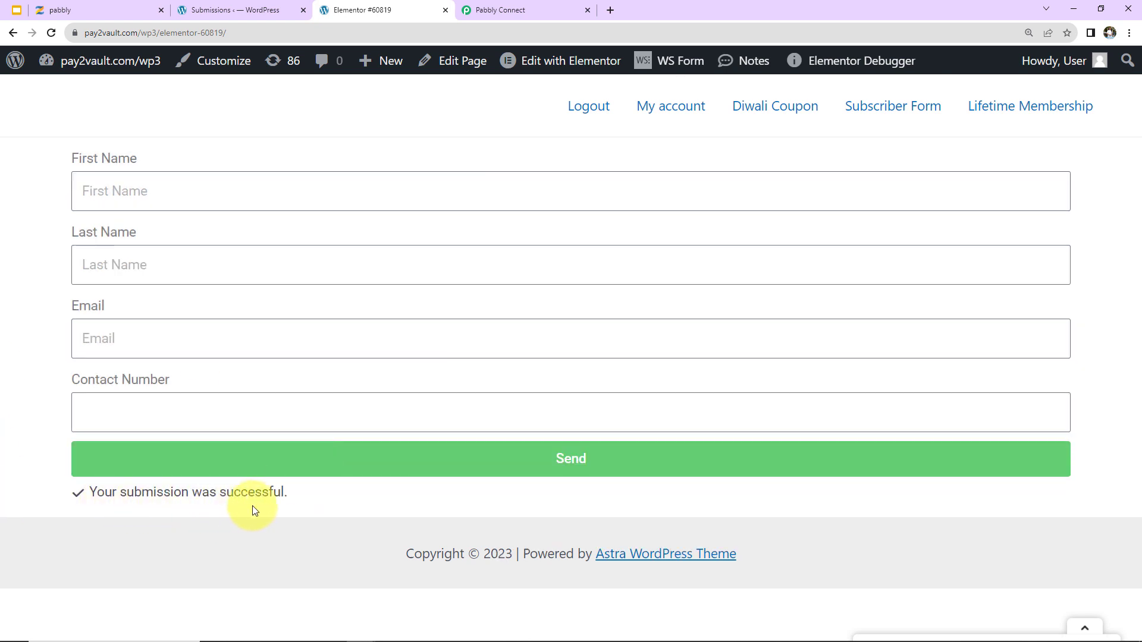
In the workflow's second step, choose Zenler as the action app.
click(529, 4)
scroll(654, 322, down, 2)
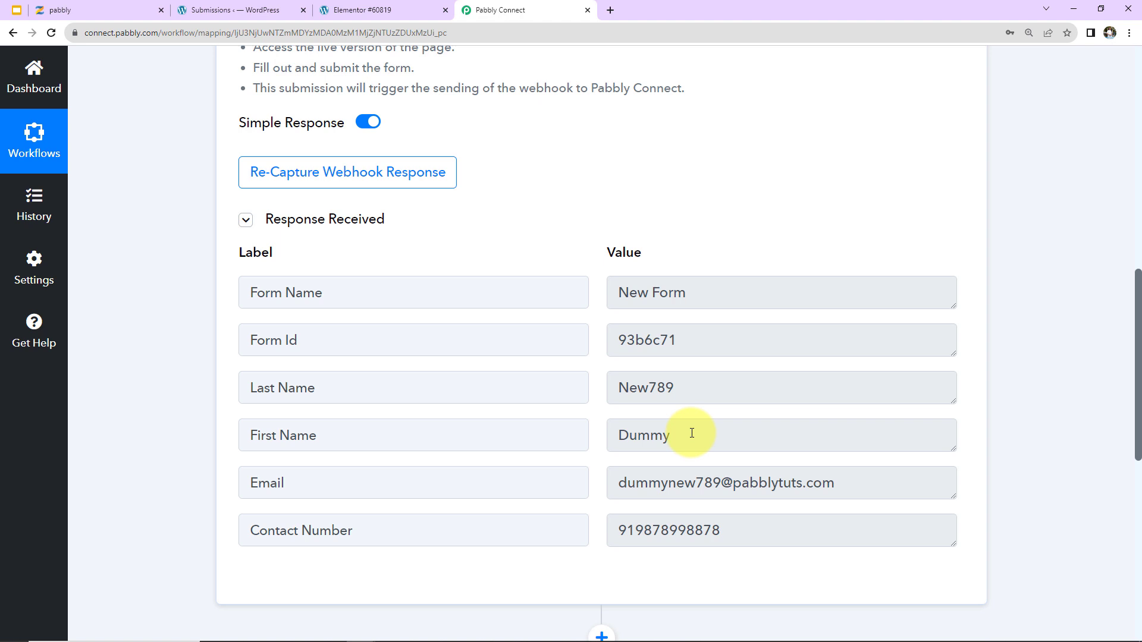
scroll(865, 248, down, 8)
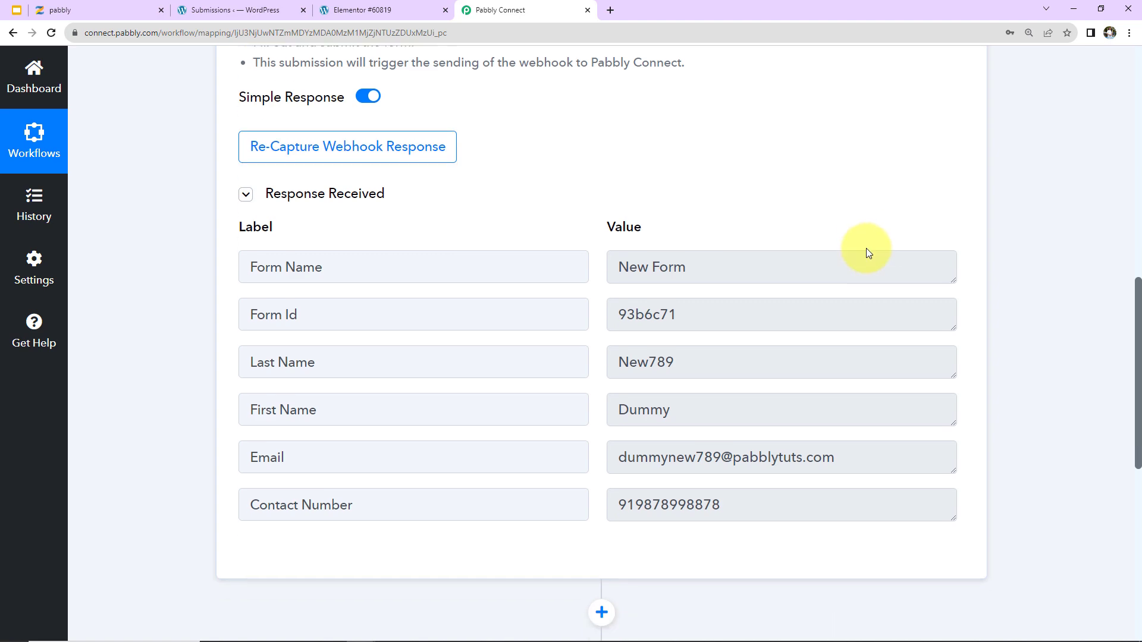
click(377, 173)
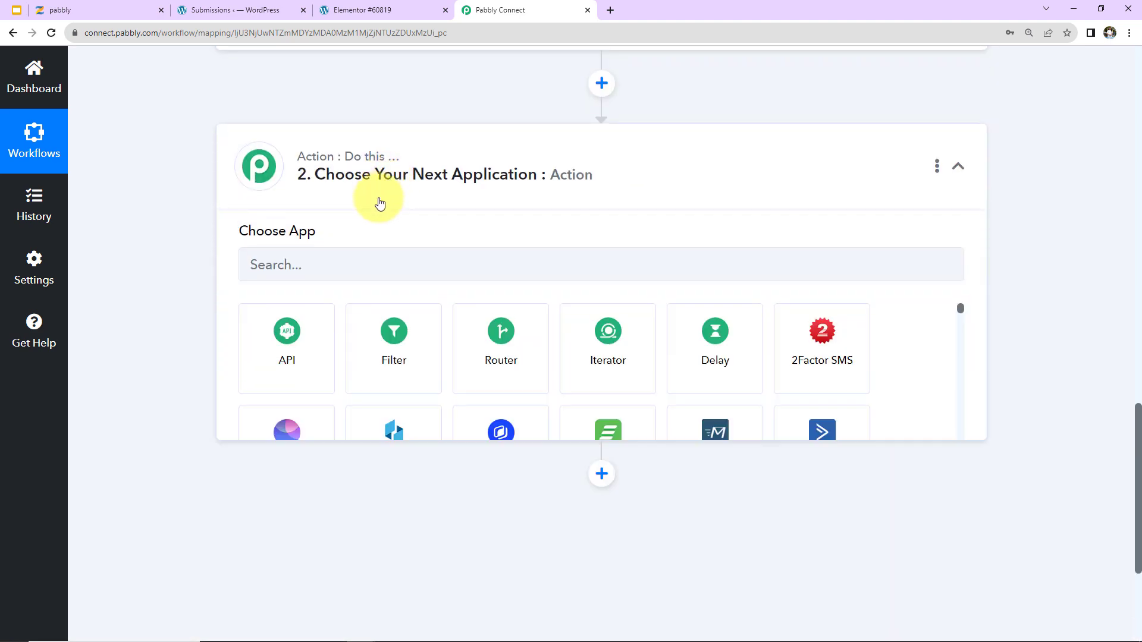
click(348, 263)
text(ze)
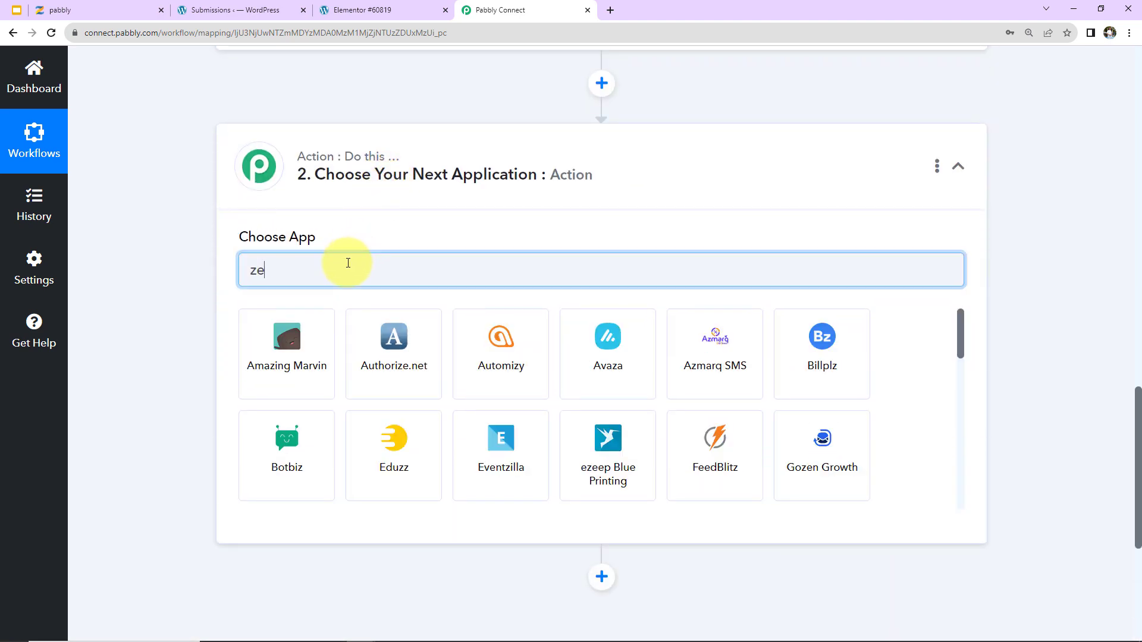
text(nler)
click(319, 324)
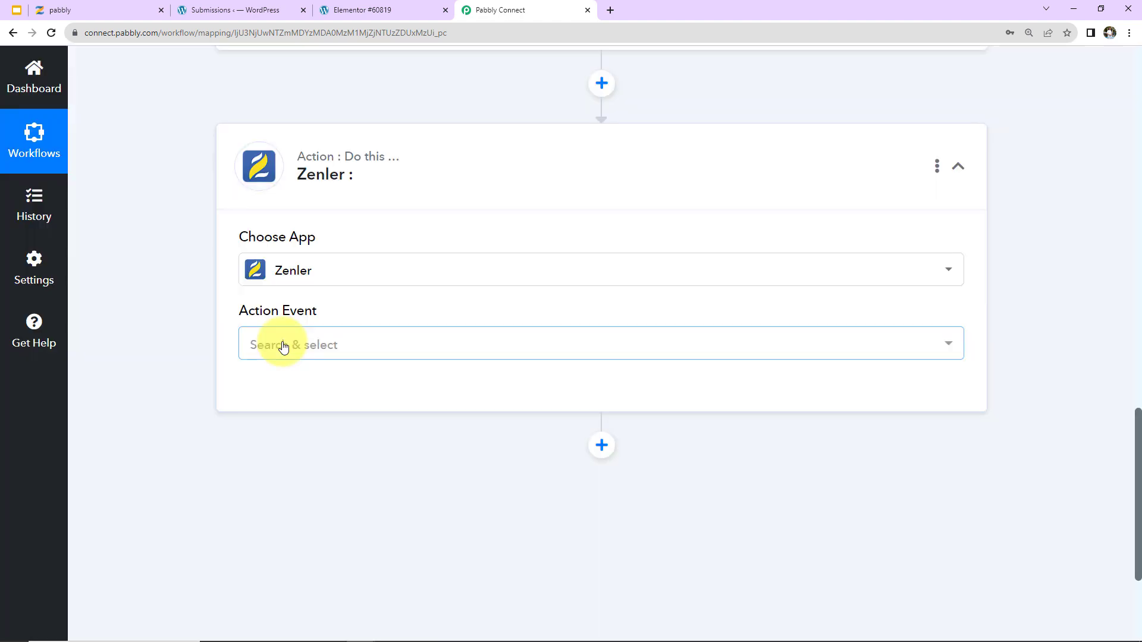
Choose Enroll User to a Course as the Zenler action and start connecting an account.
click(284, 344)
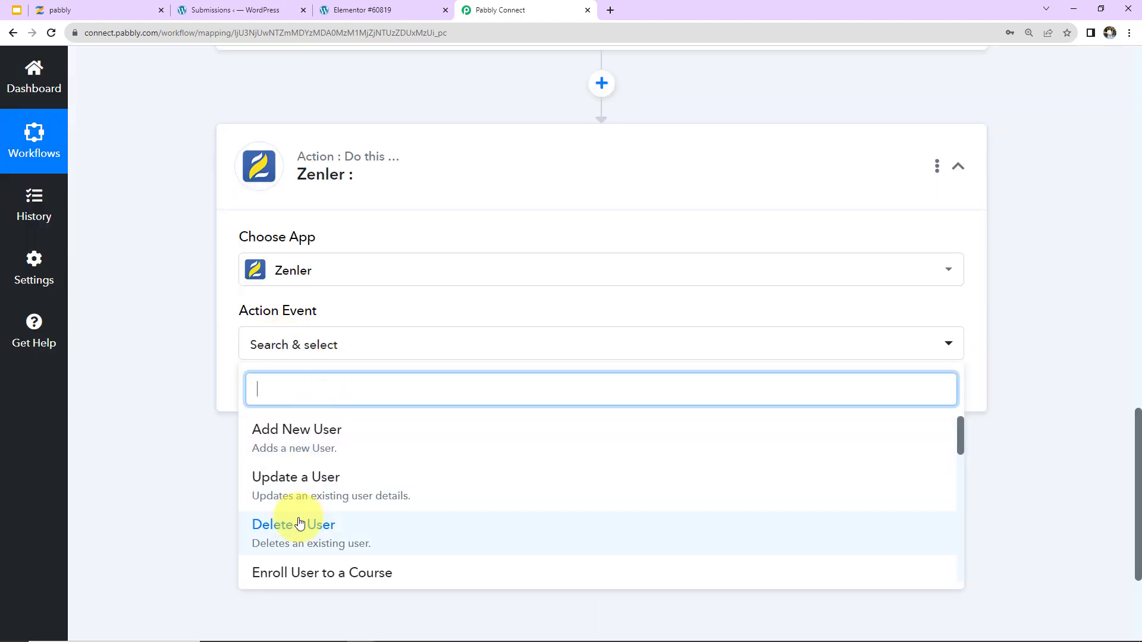
scroll(301, 523, down, 3)
click(286, 443)
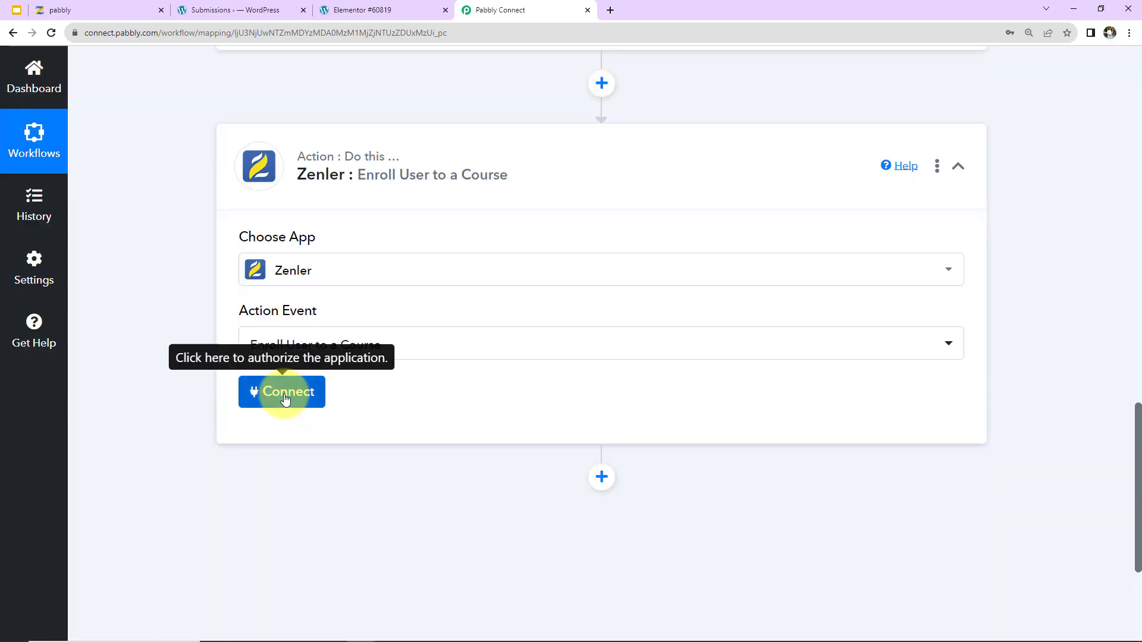
click(285, 395)
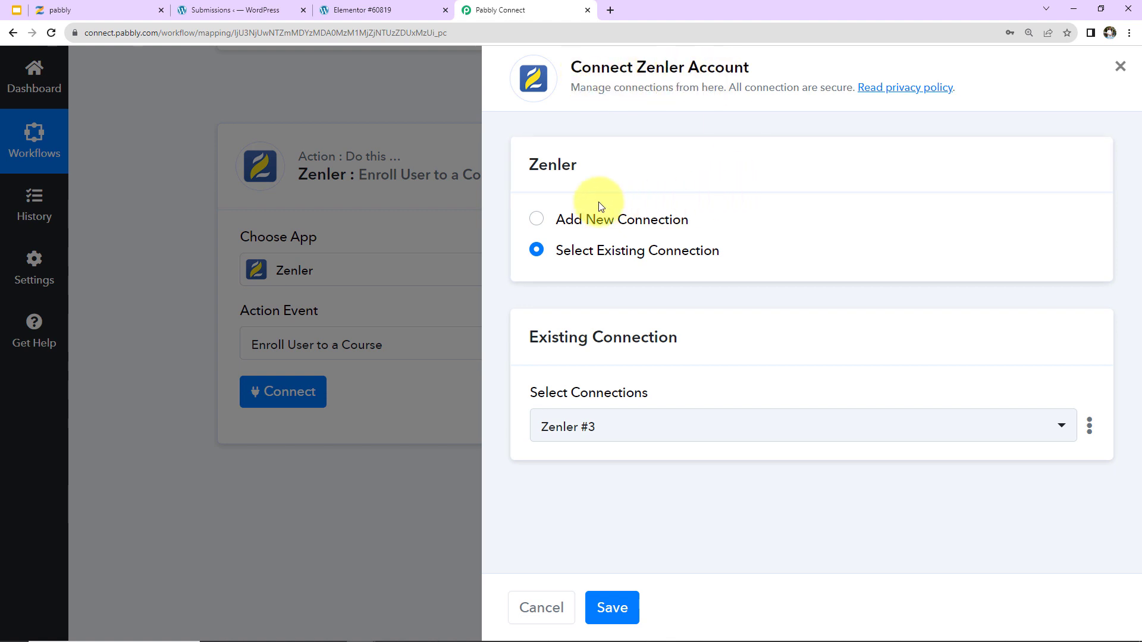
Choose Add New Connection so a fresh Zenler #4 connection is created.
click(529, 223)
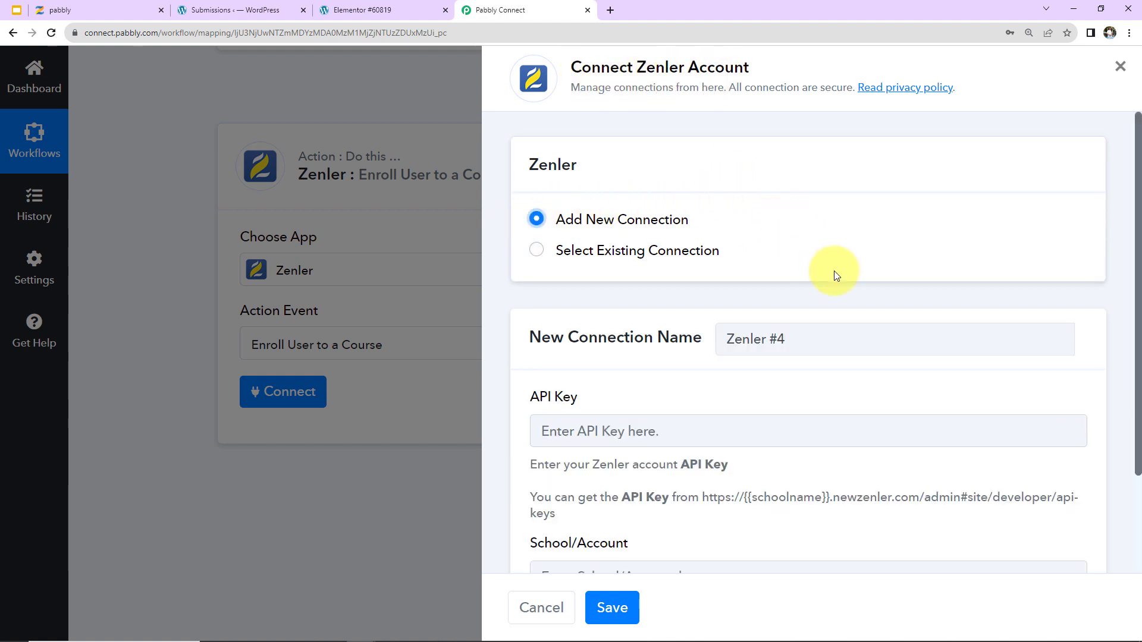
scroll(840, 273, down, 2)
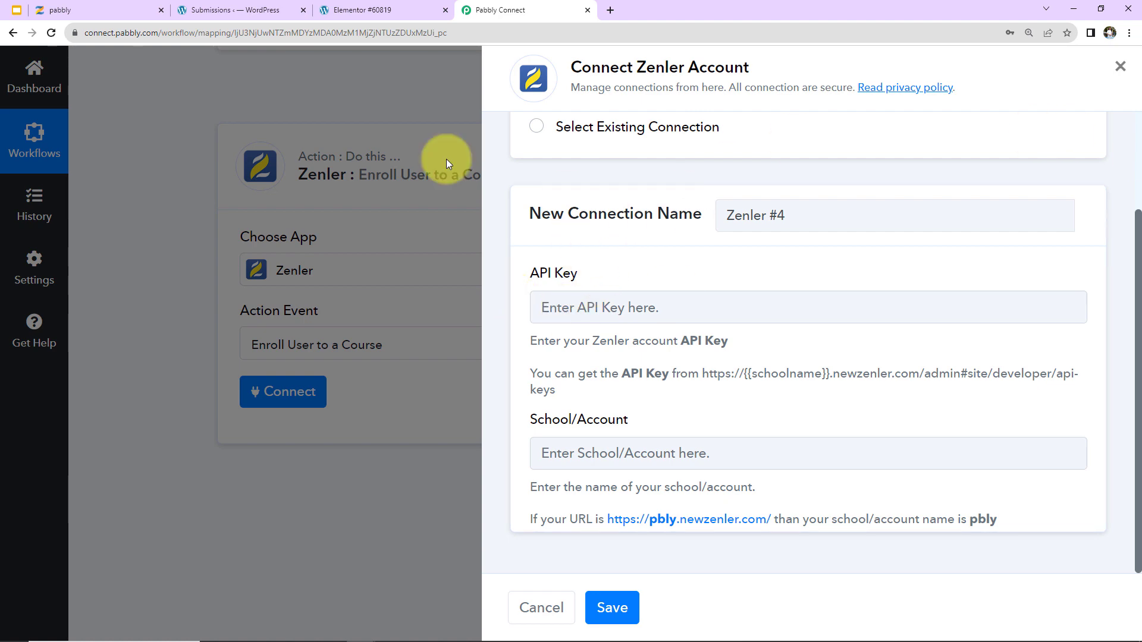
Copy the API key from Zenler's Settings > Developers > API Key page and return to Pabbly.
click(97, 8)
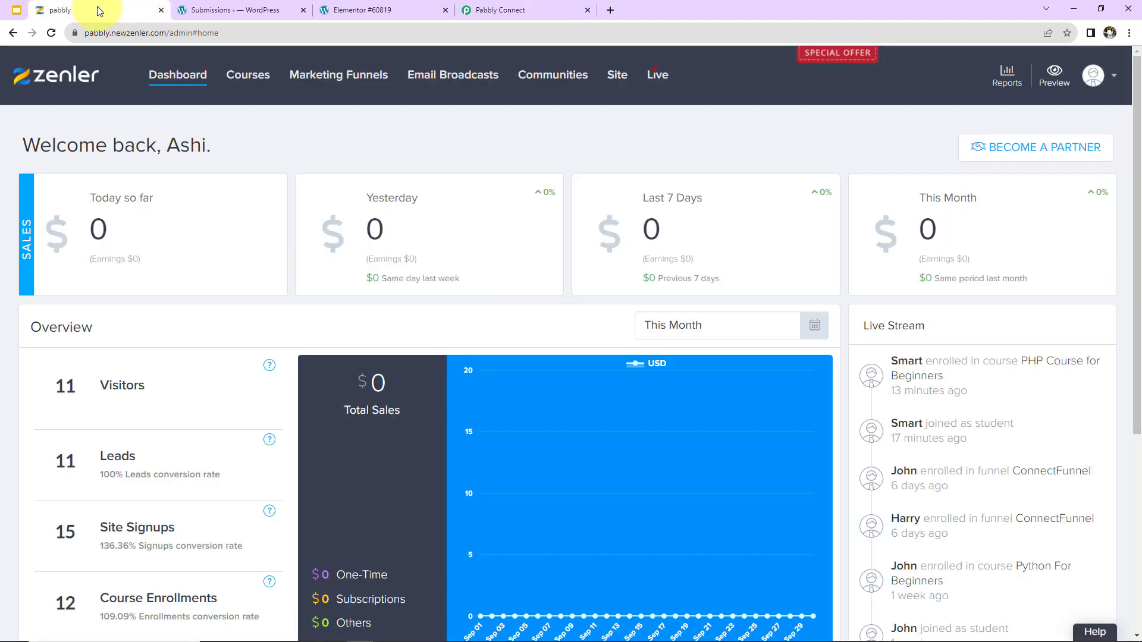
click(1097, 82)
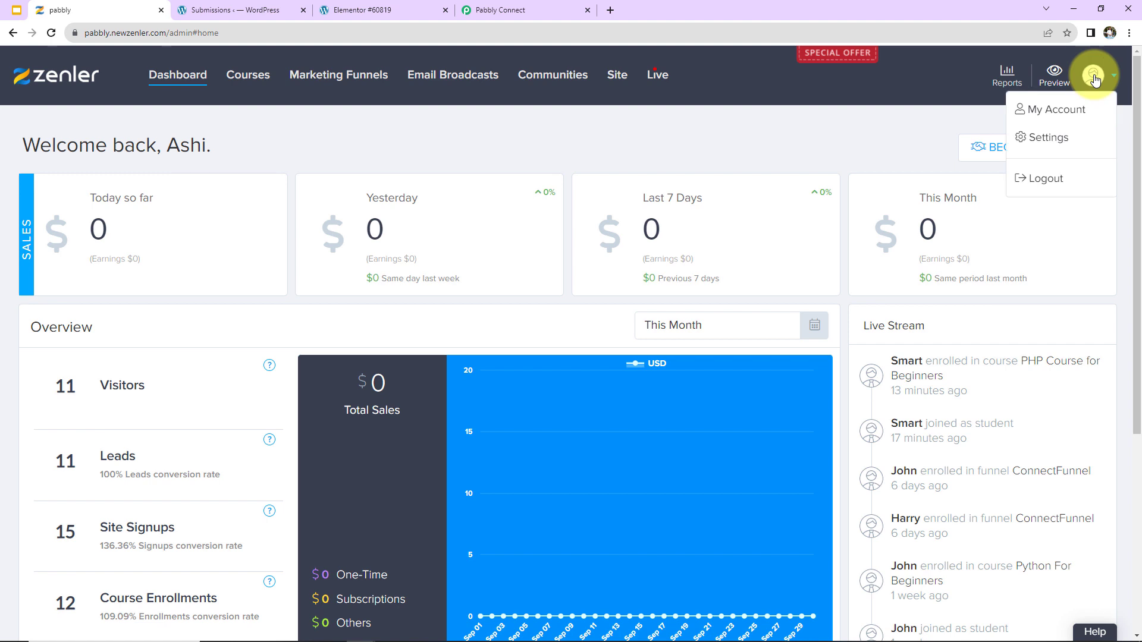
click(1038, 140)
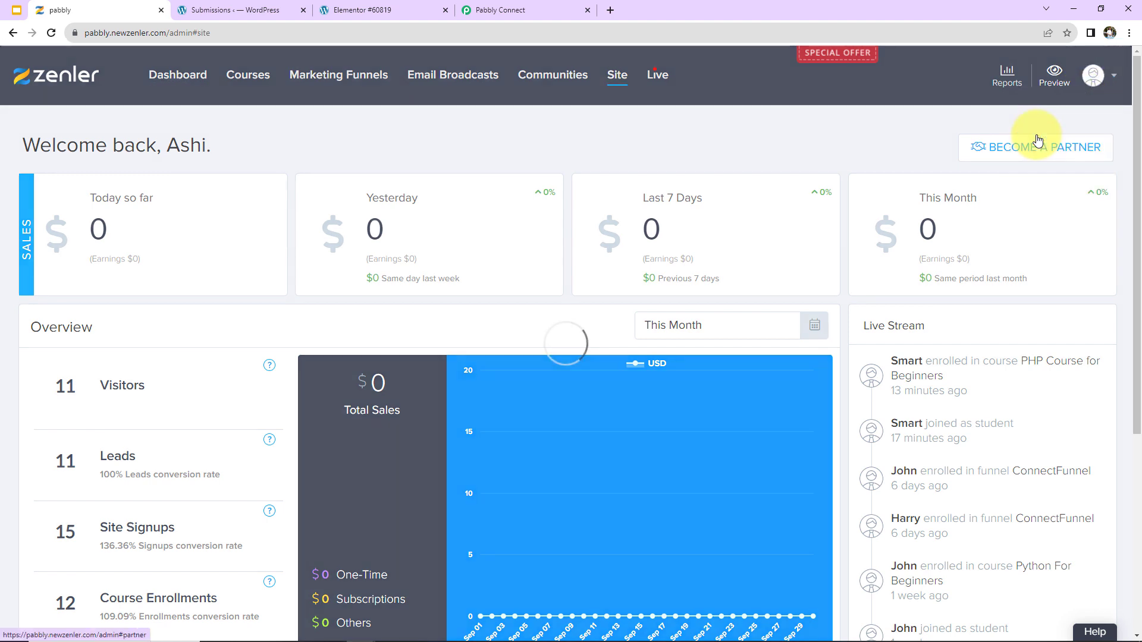
scroll(75, 314, down, 7)
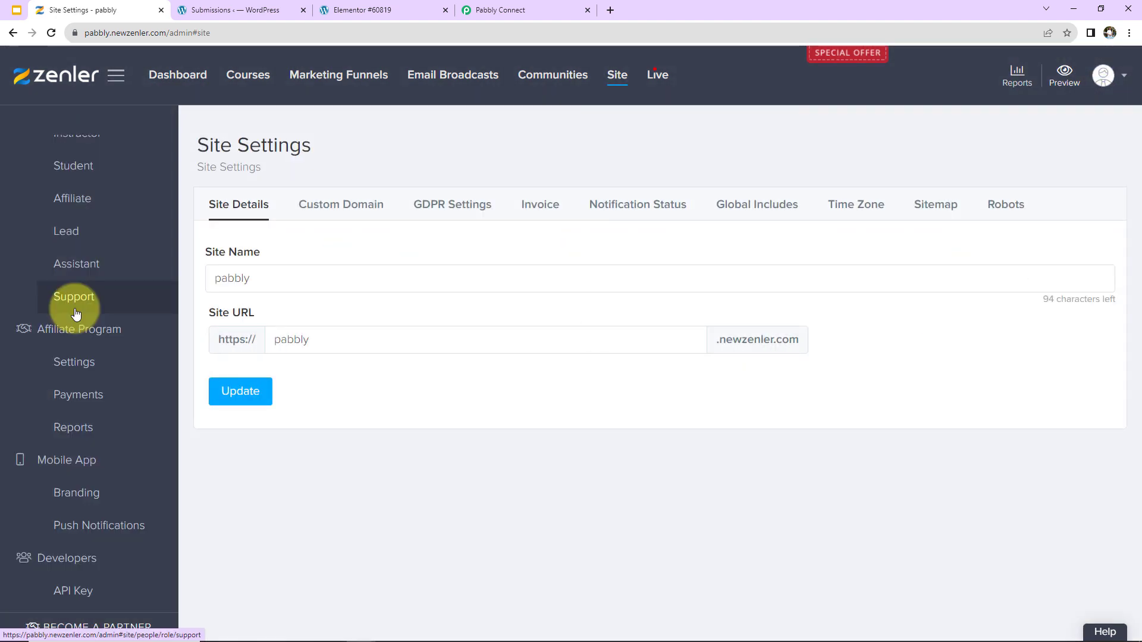
click(75, 592)
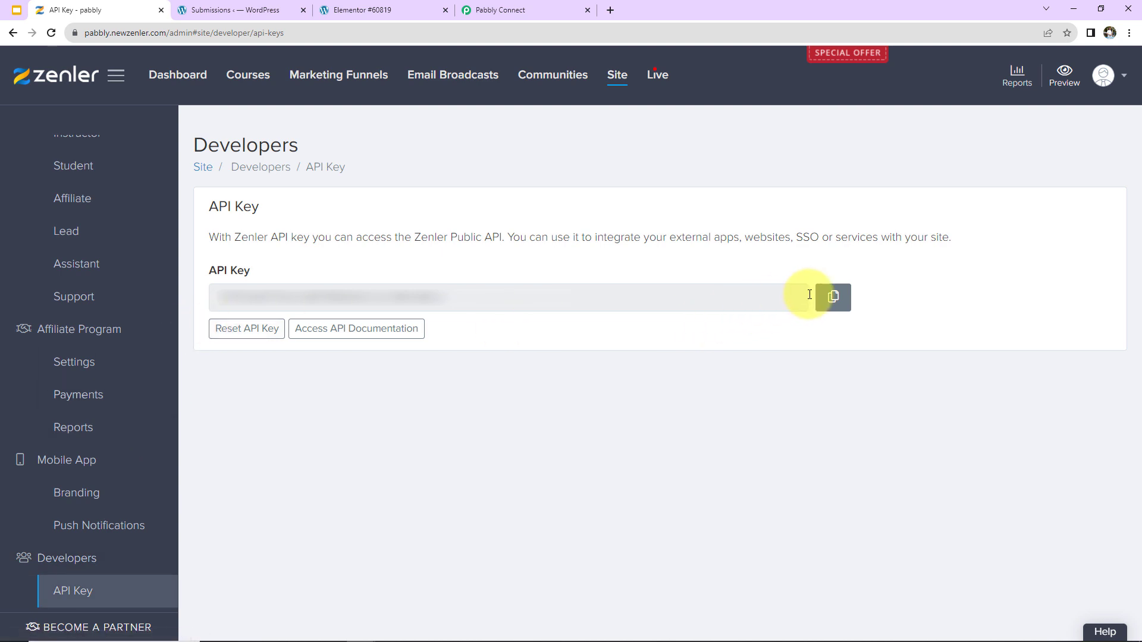
click(832, 296)
click(498, 10)
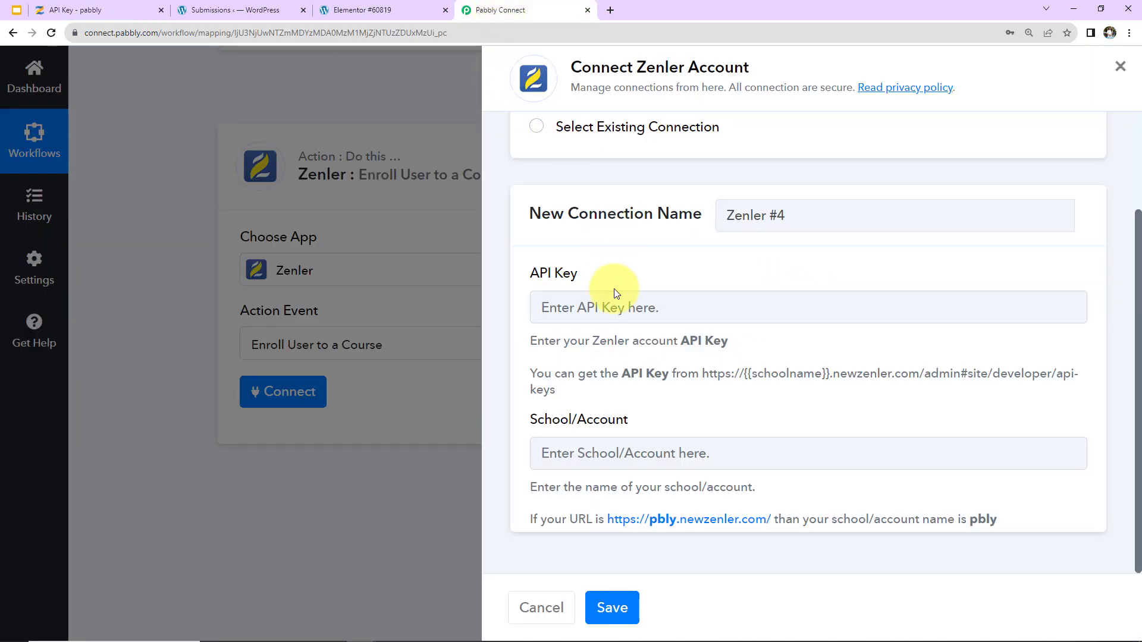
Paste the Zenler API key and copy the school name 'pabbly' from the Zenler web address.
click(609, 306)
key(ctrl+v)
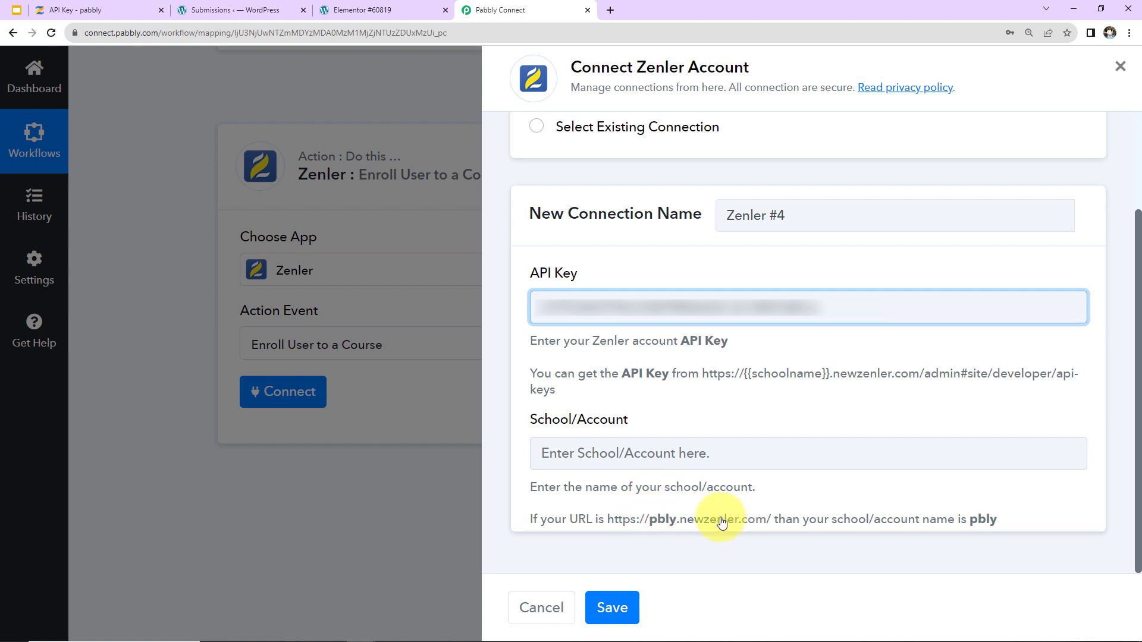
click(81, 11)
click(126, 35)
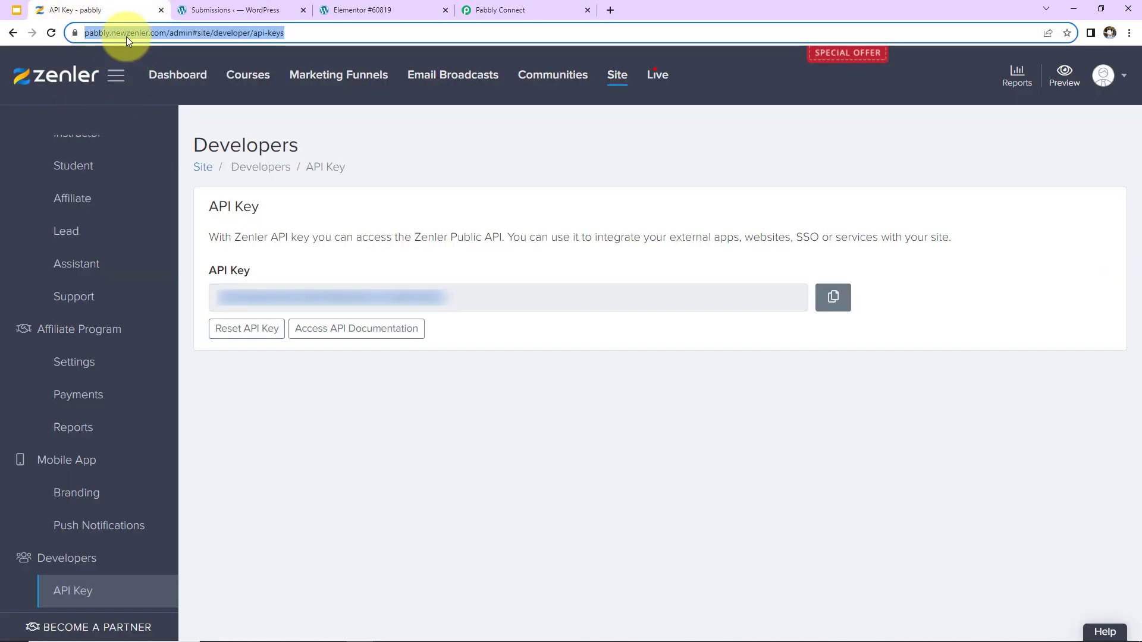
double_click(120, 33)
right_click(120, 32)
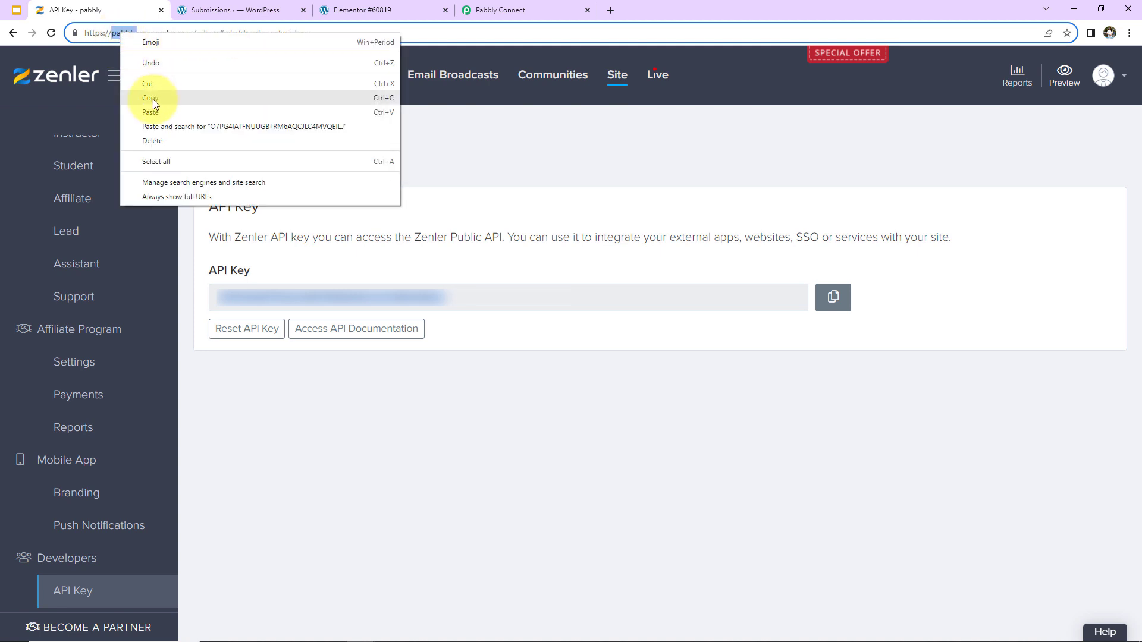
click(152, 99)
Paste 'pabbly' into School/Account and save the Zenler #4 connection.
click(522, 8)
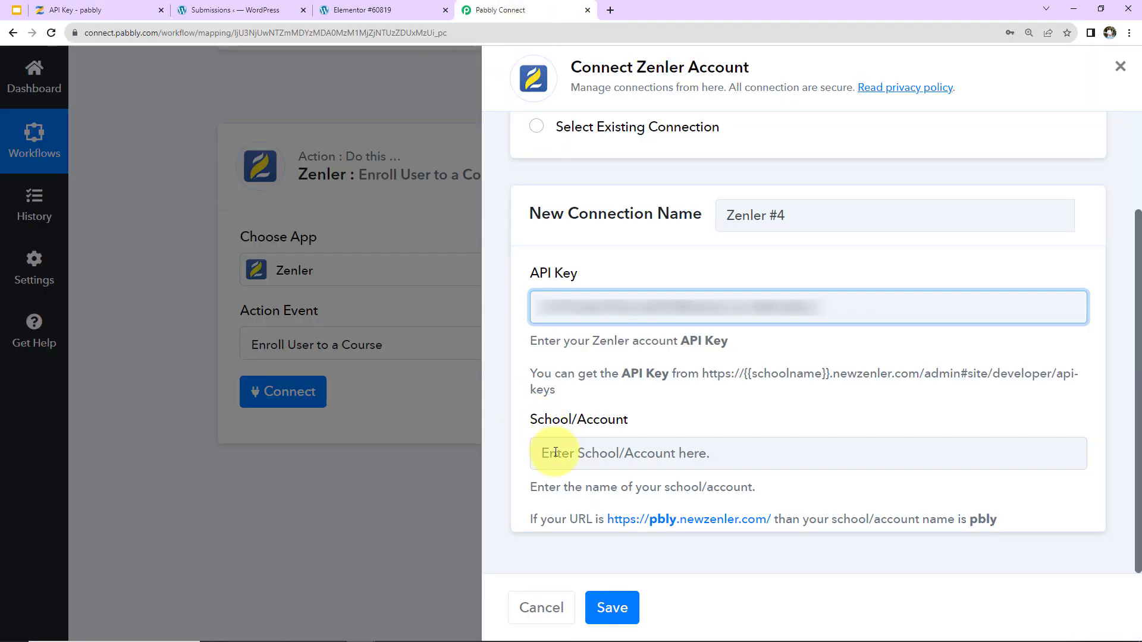
click(556, 452)
key(ctrl+v)
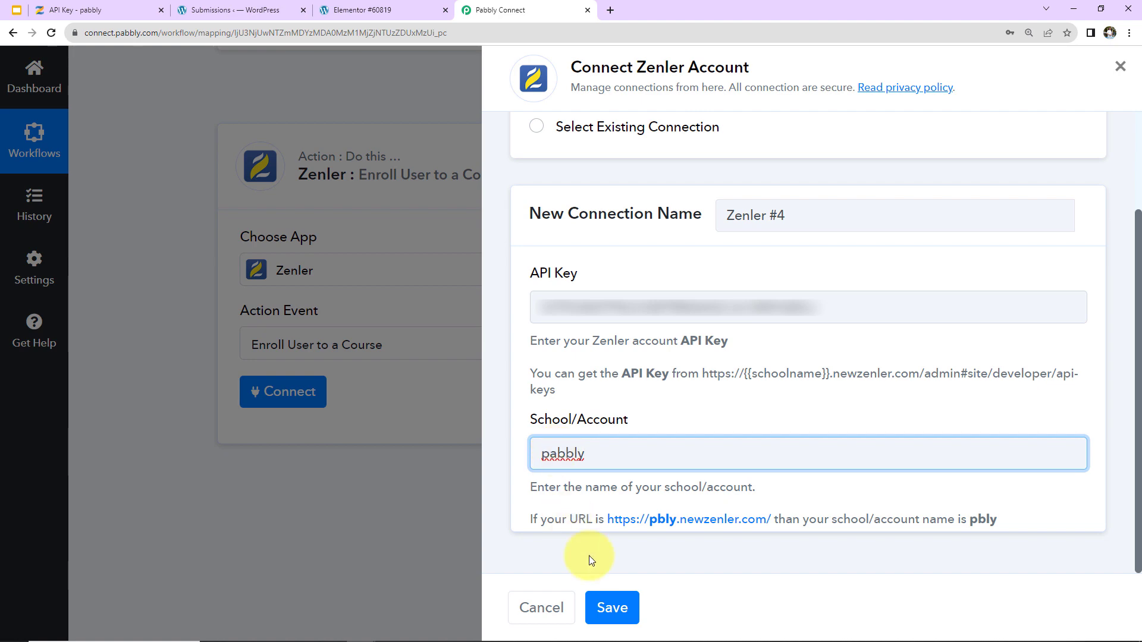
click(613, 606)
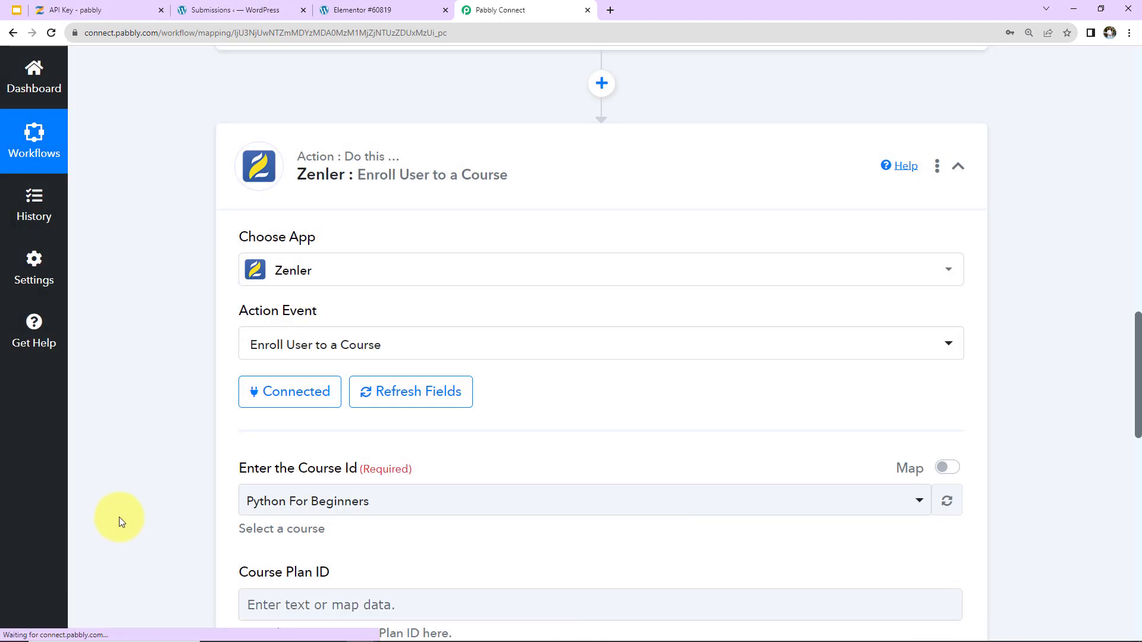
Leave the enrollment form and open Zenler's All Courses page listing Python For Beginners.
scroll(150, 493, down, 1)
scroll(148, 488, down, 6)
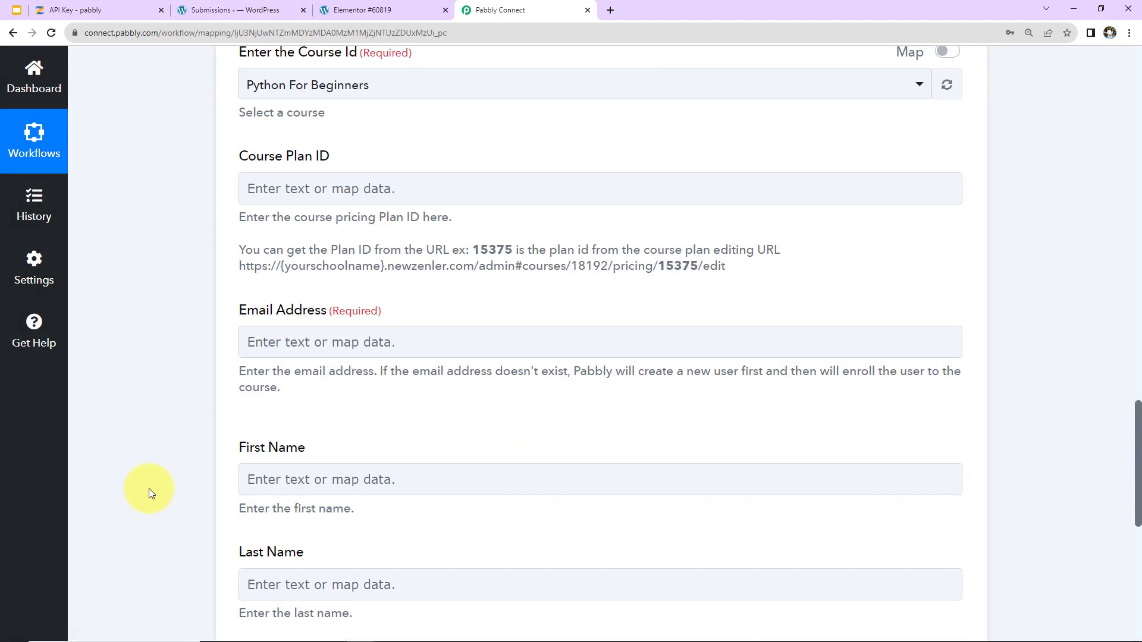
click(342, 596)
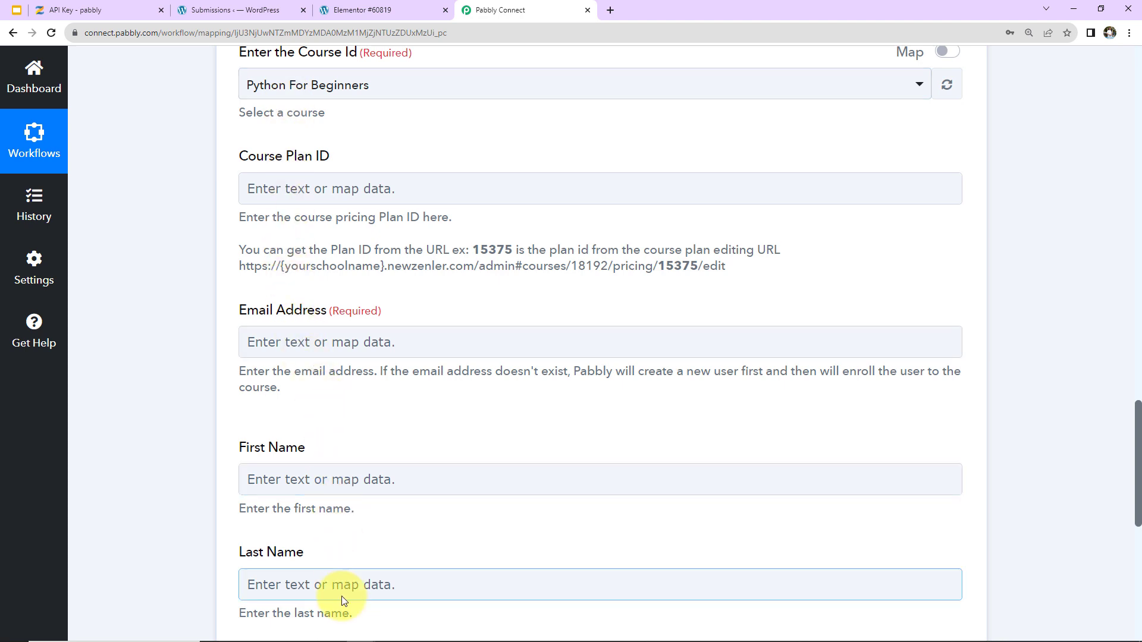
click(79, 8)
click(244, 74)
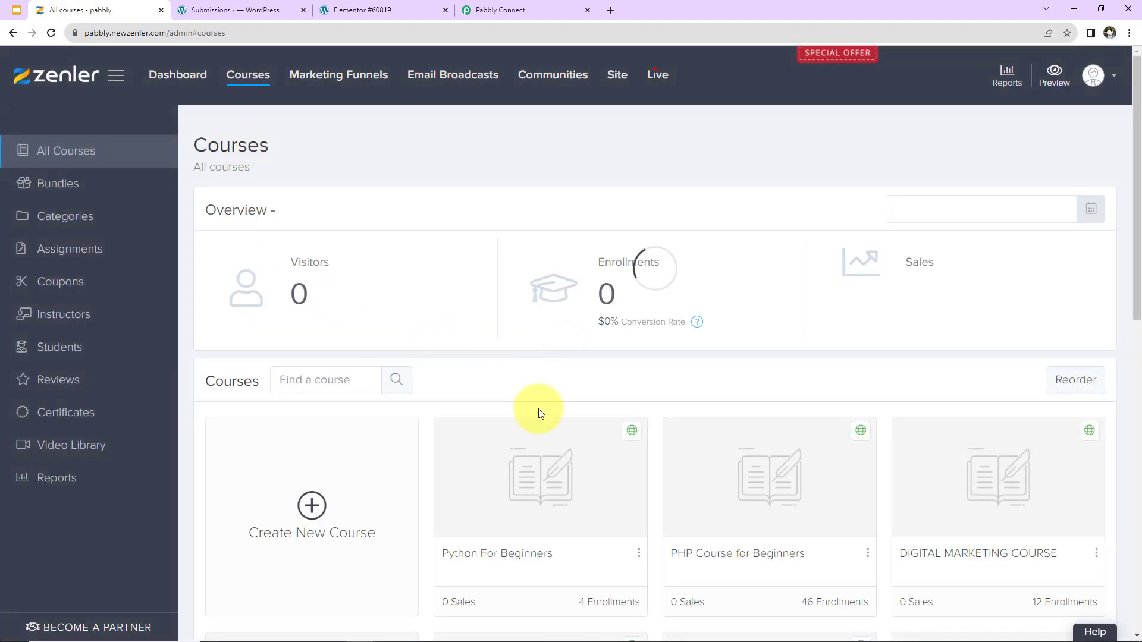
Scroll through the Zenler course cards and their enrollment counts, then return to Pabbly Connect.
scroll(533, 376, down, 5)
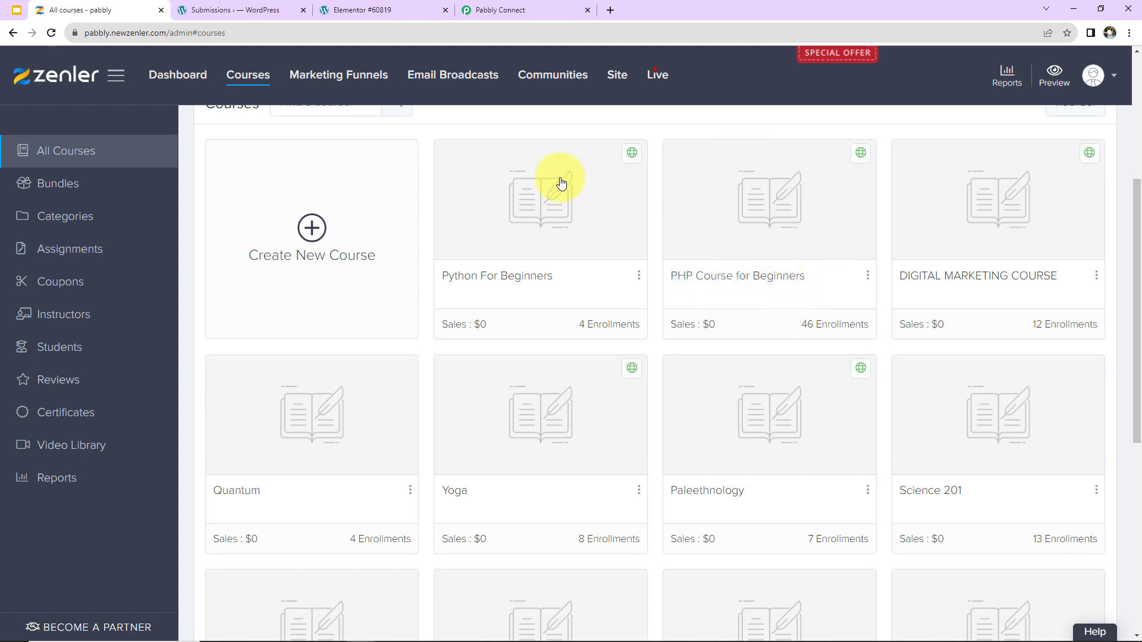
click(491, 12)
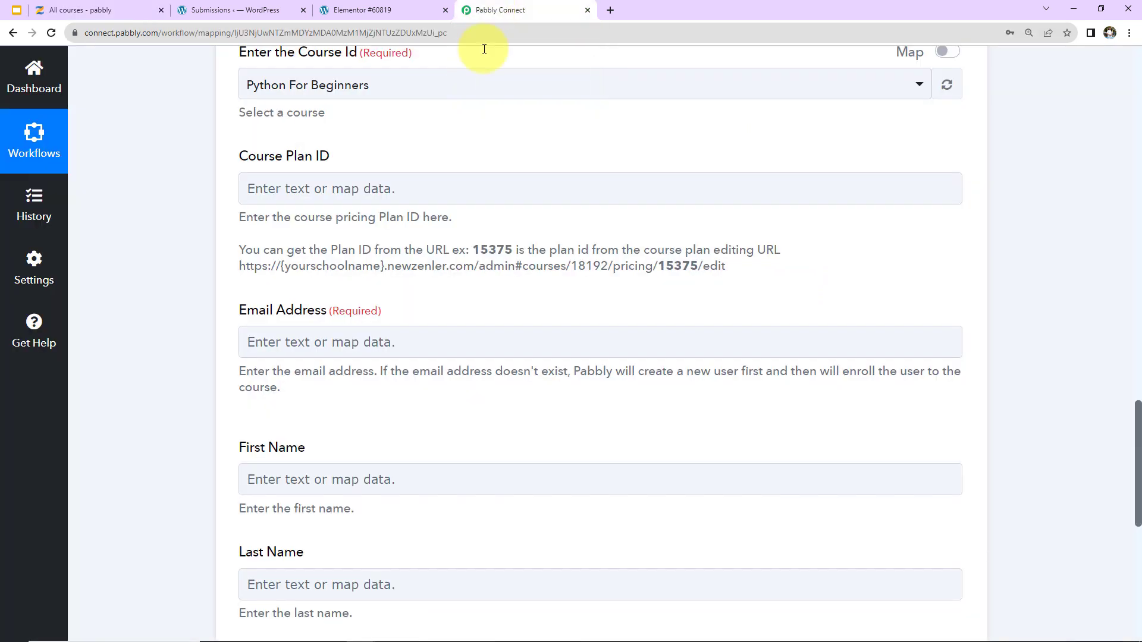
Set the Course Id to PHP Course for Beginners, then view it among Zenler's courses.
scroll(382, 331, up, 2)
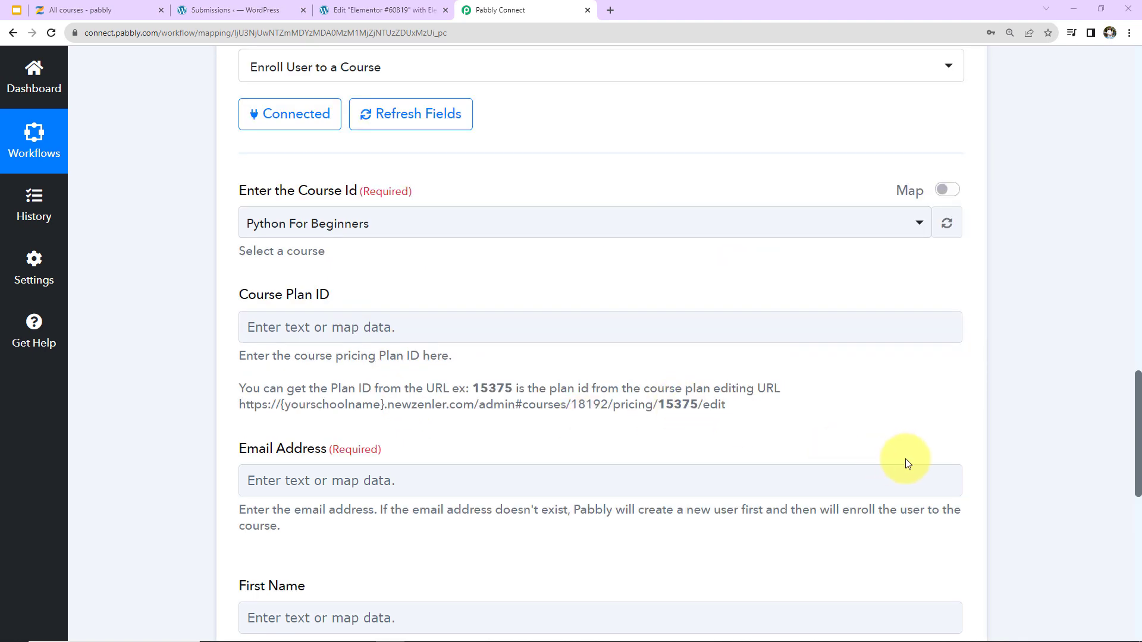
scroll(1051, 455, up, 20)
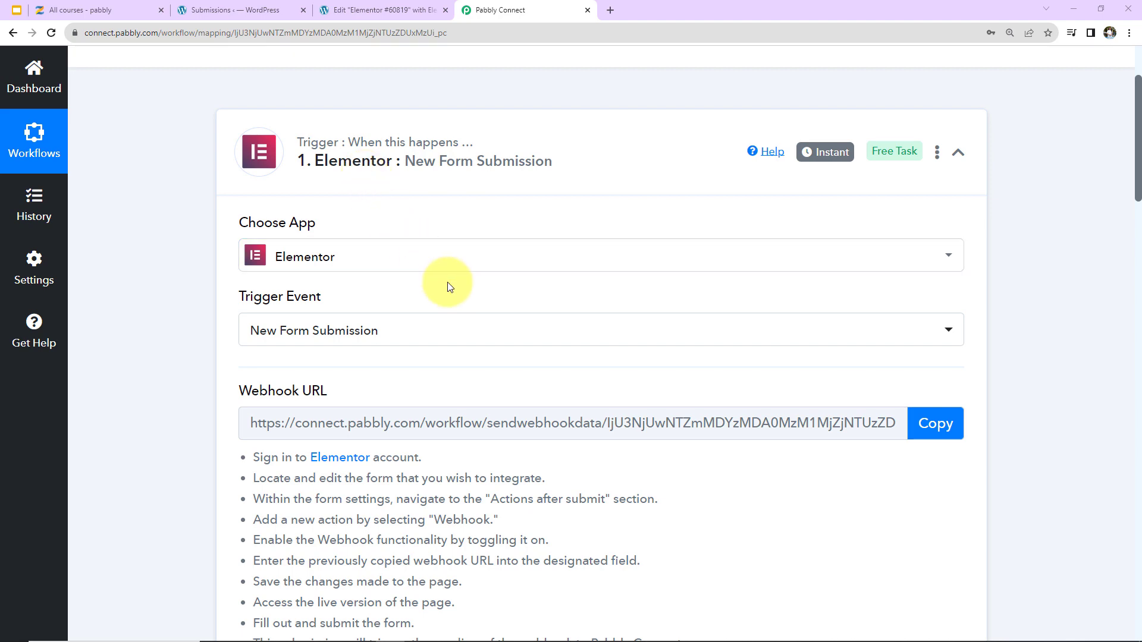
scroll(447, 286, down, 5)
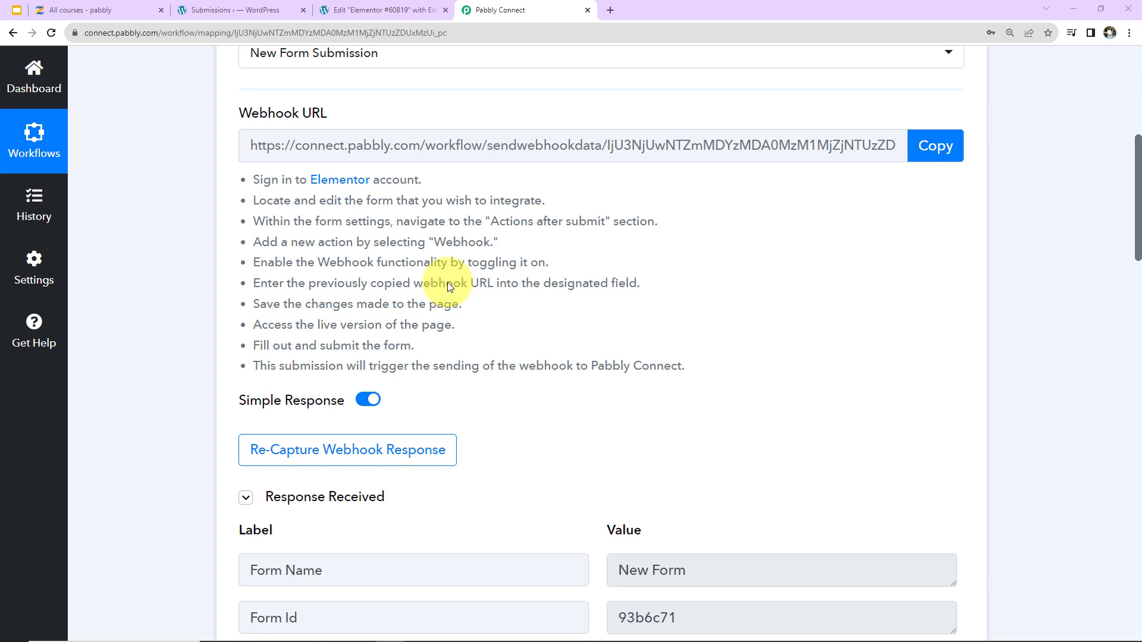
scroll(462, 323, down, 7)
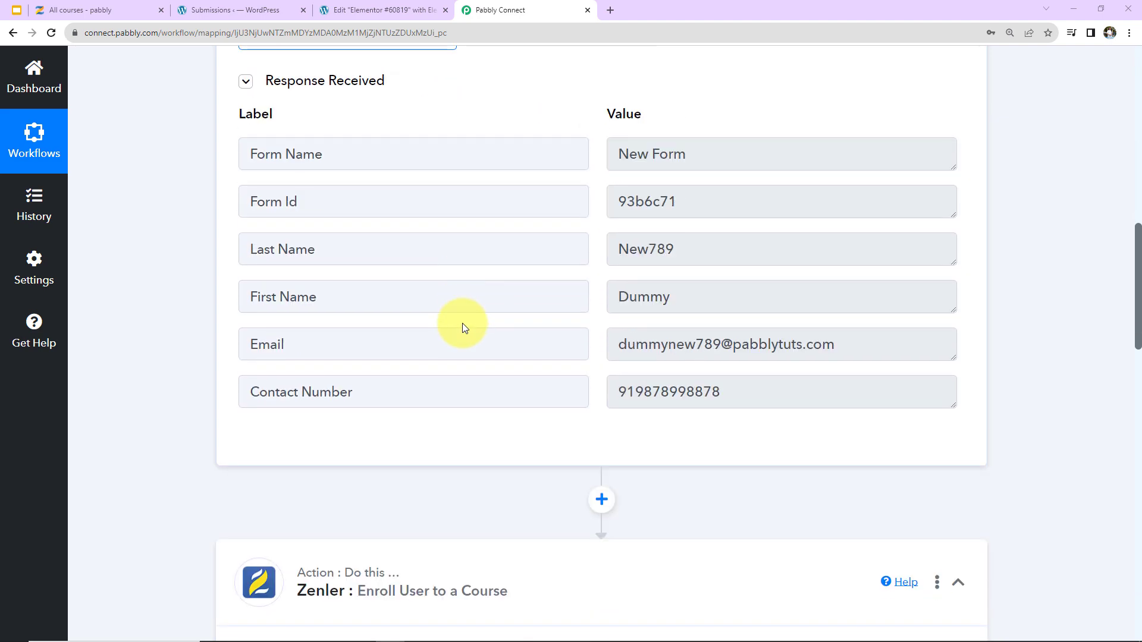
scroll(462, 322, down, 12)
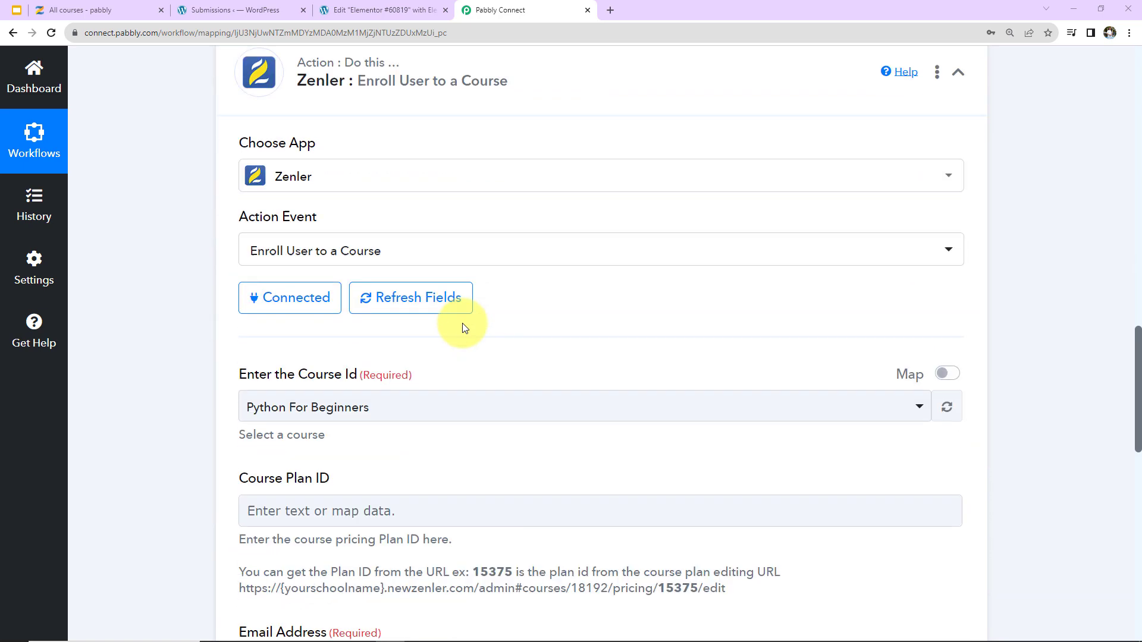
click(388, 227)
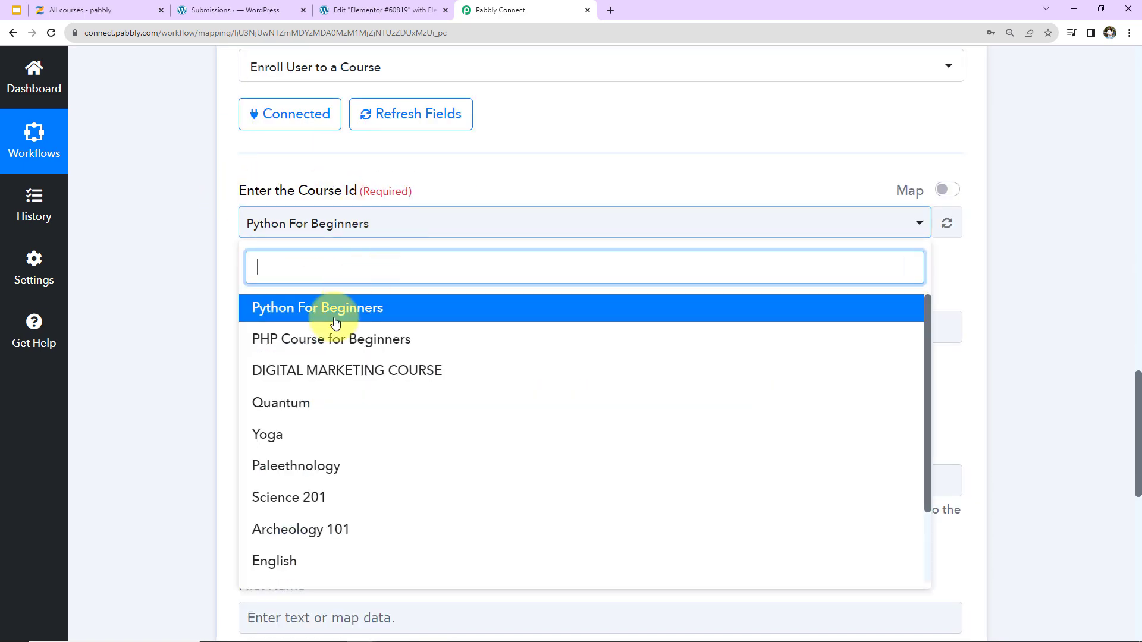
click(394, 339)
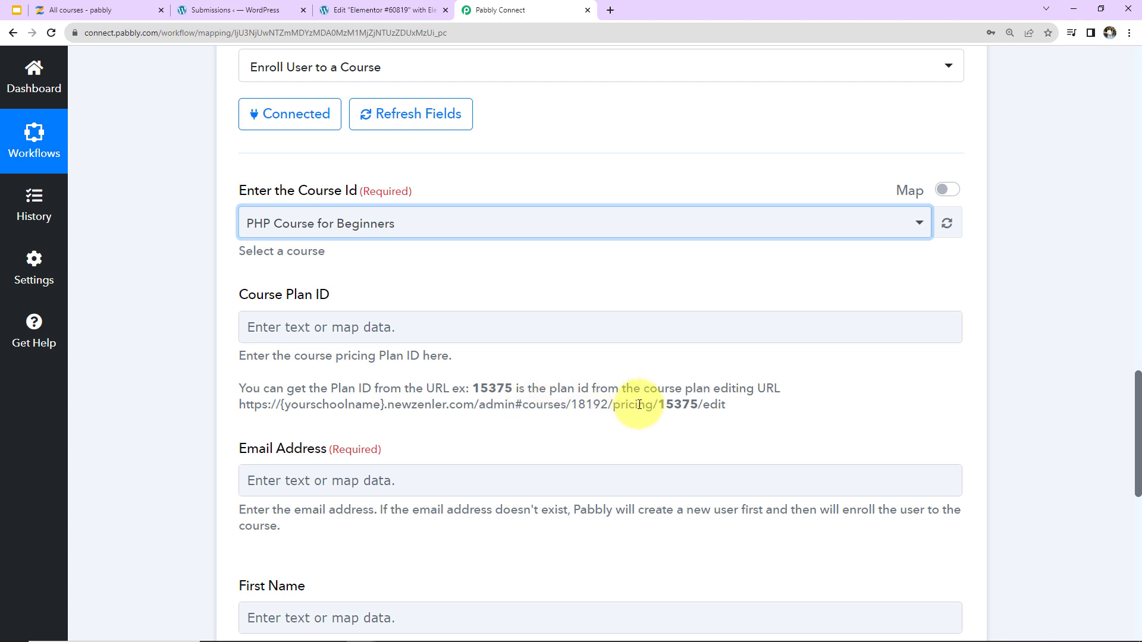
click(70, 6)
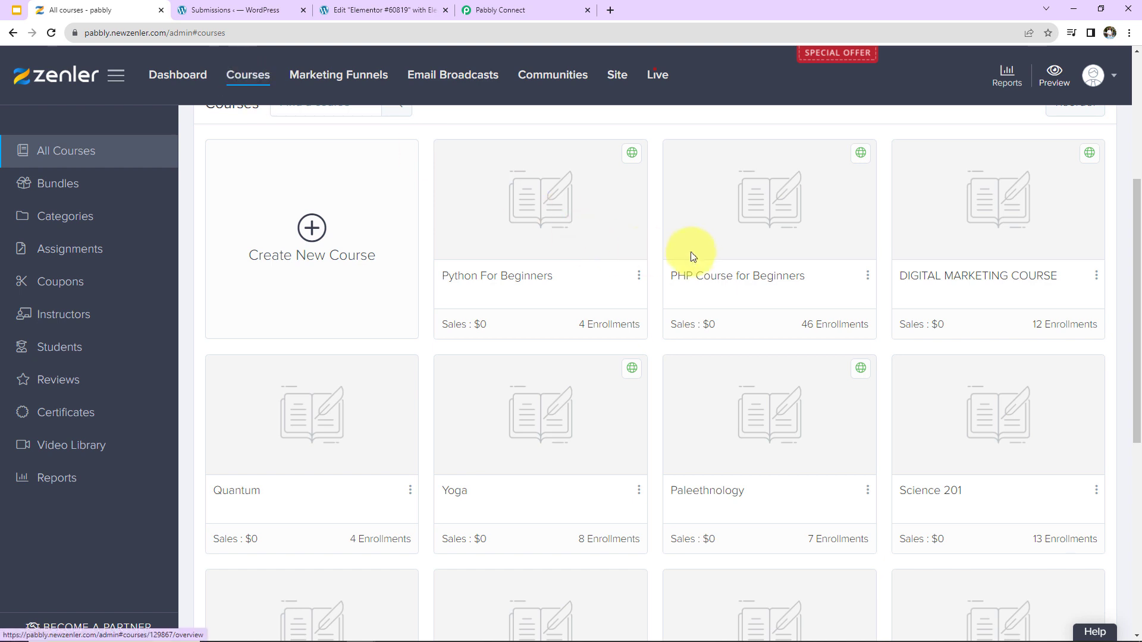
Open the PHP Course for Beginners pricing plan Core PHP Programming for editing.
click(733, 247)
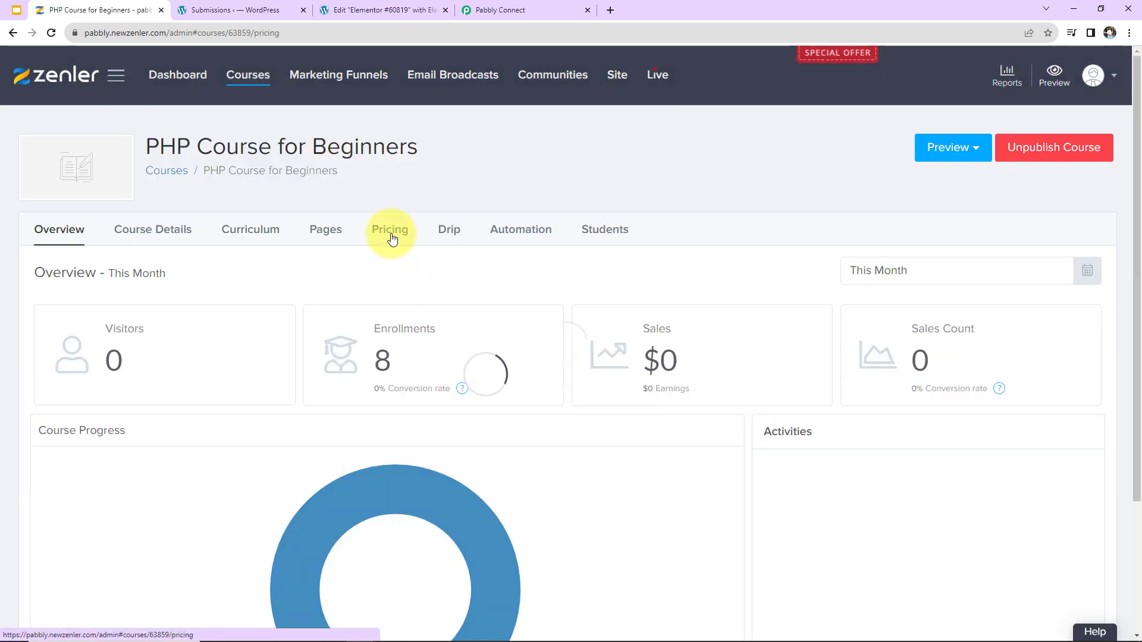
click(388, 232)
click(958, 343)
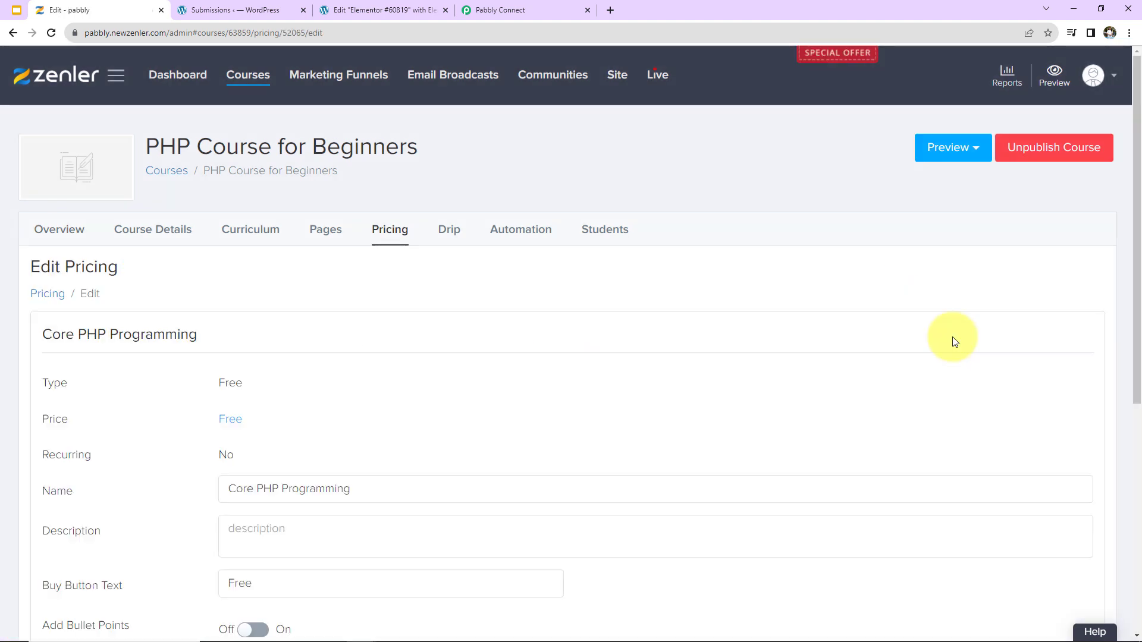
Copy the plan ID 52065 from the page address and return to Pabbly Connect.
click(298, 34)
double_click(320, 33)
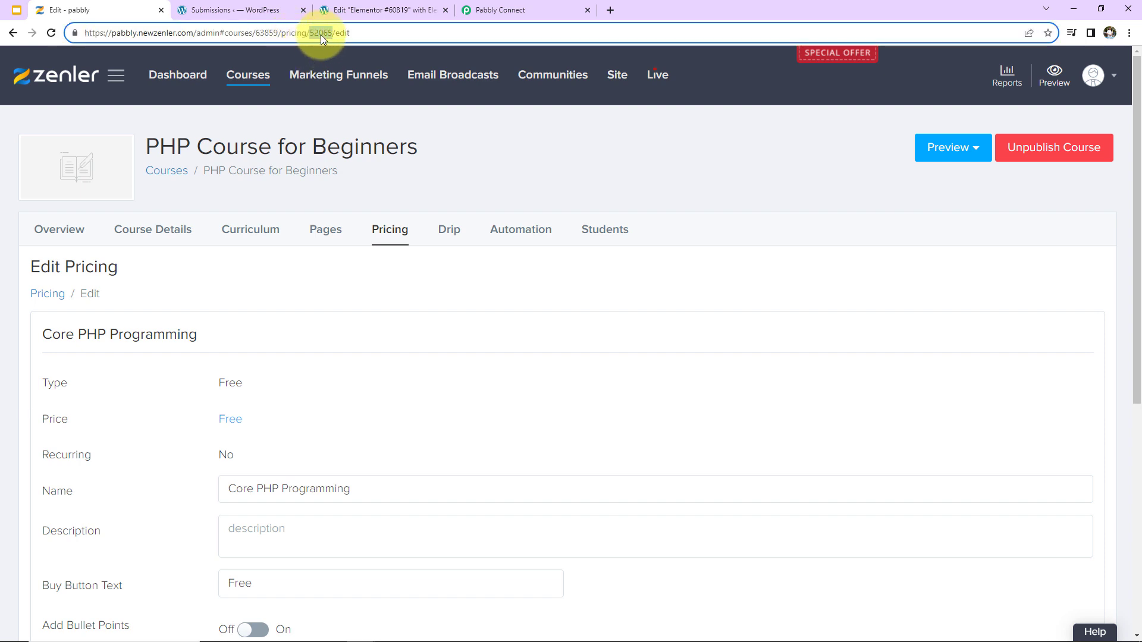
right_click(320, 31)
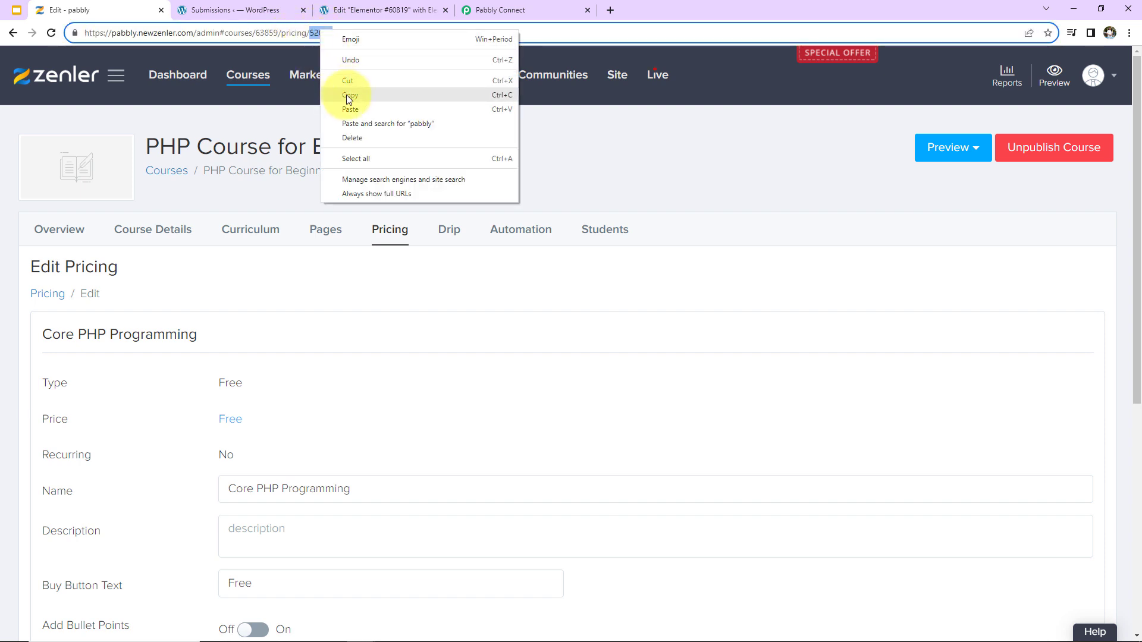
click(346, 94)
click(509, 10)
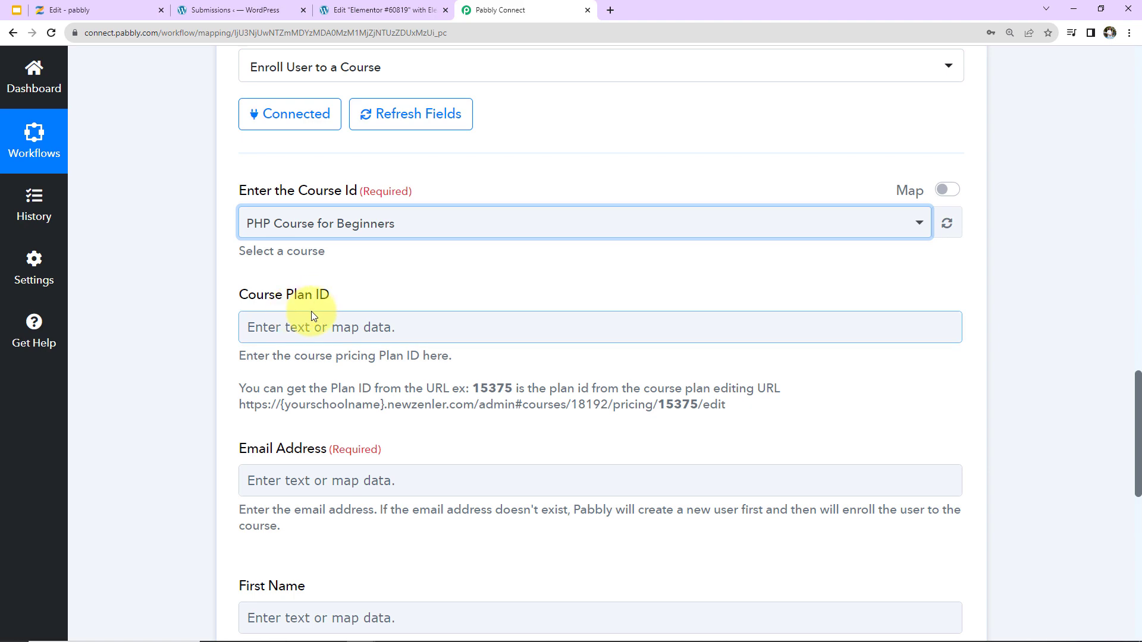
Paste the copied plan ID 52065 into the Course Plan ID field.
click(312, 333)
key(ctrl+v)
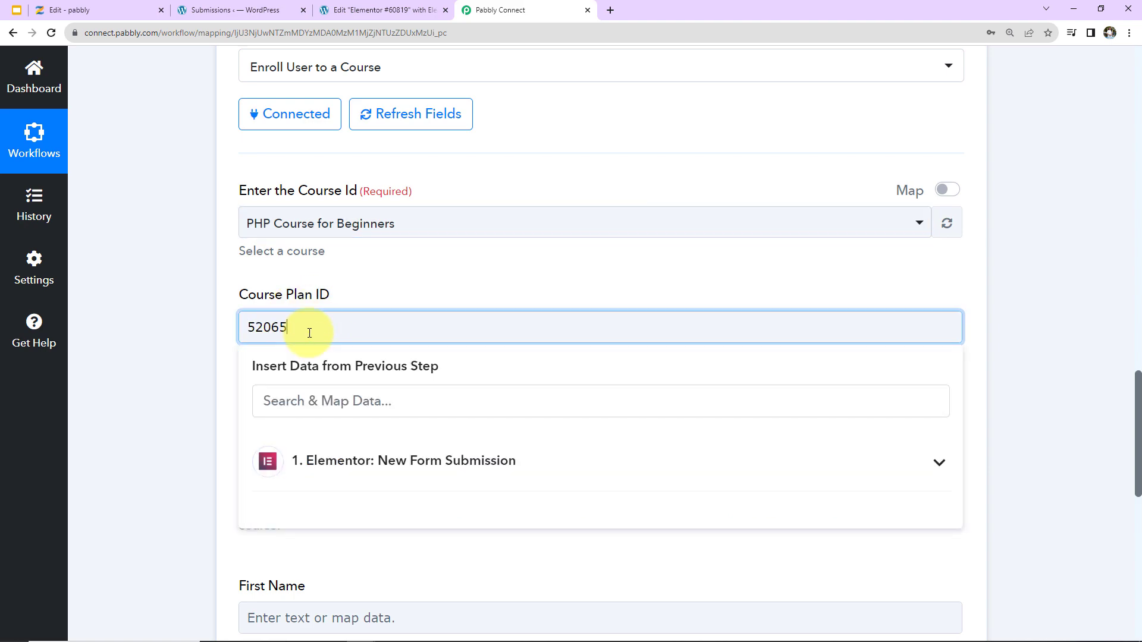
click(211, 318)
scroll(198, 307, down, 2)
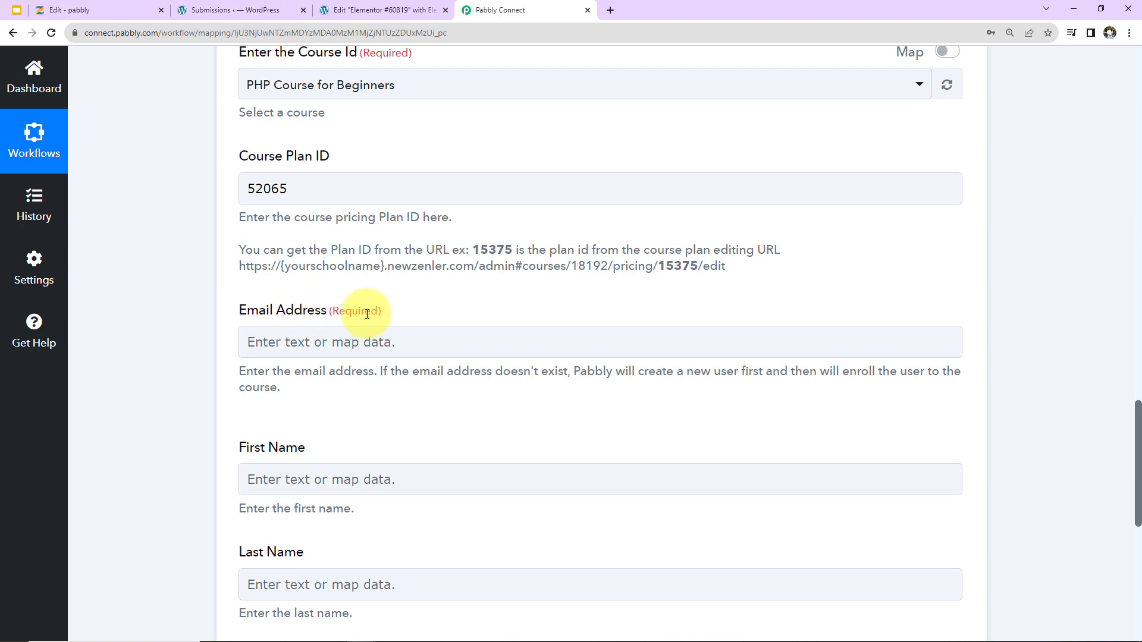
scroll(400, 331, up, 13)
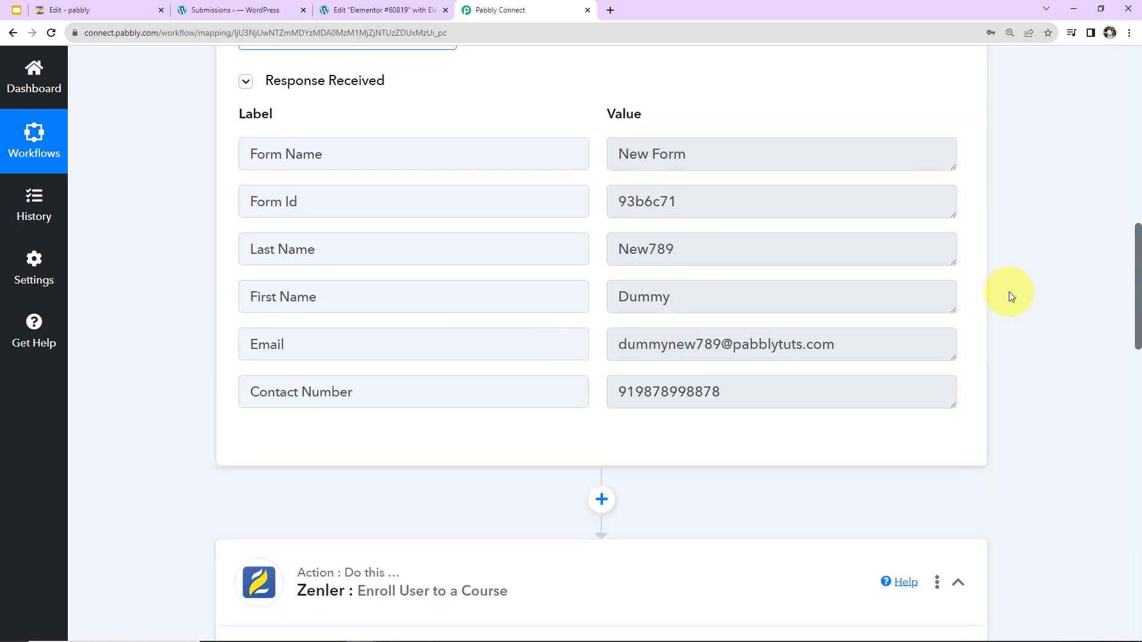
scroll(1017, 286, down, 14)
click(308, 206)
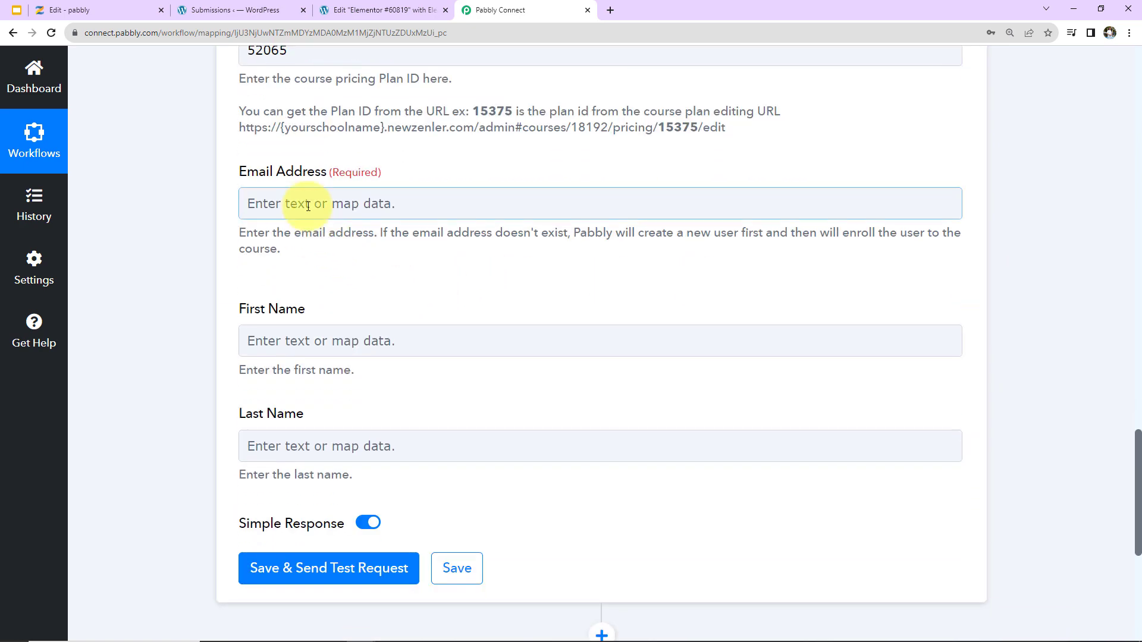
Map the Elementor form submission's Email into the Email Address field.
click(308, 205)
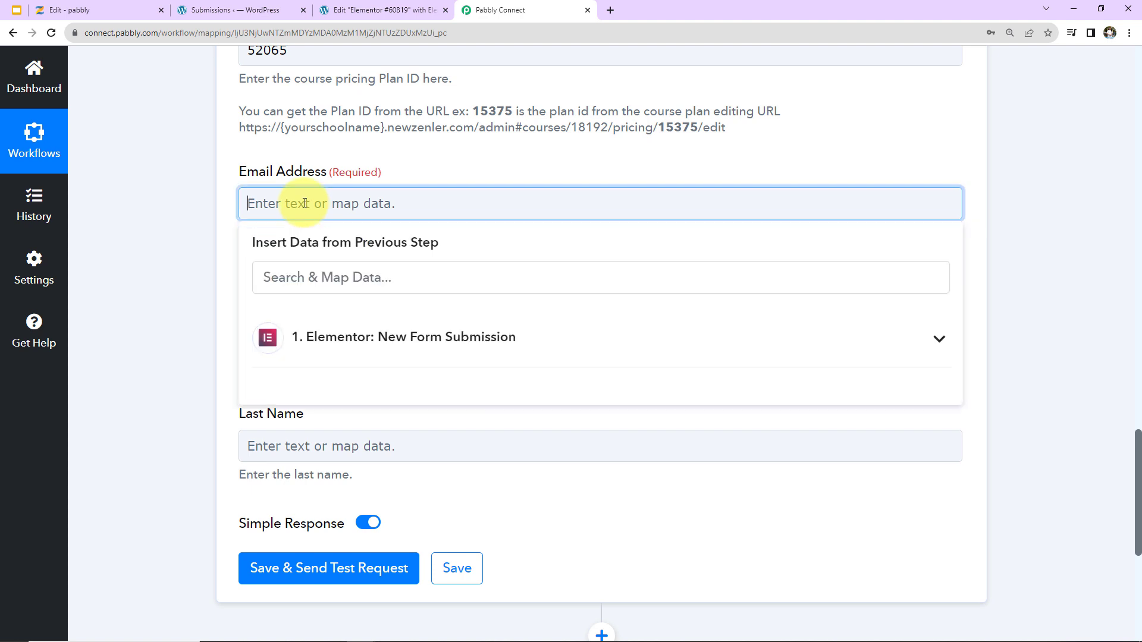
click(375, 340)
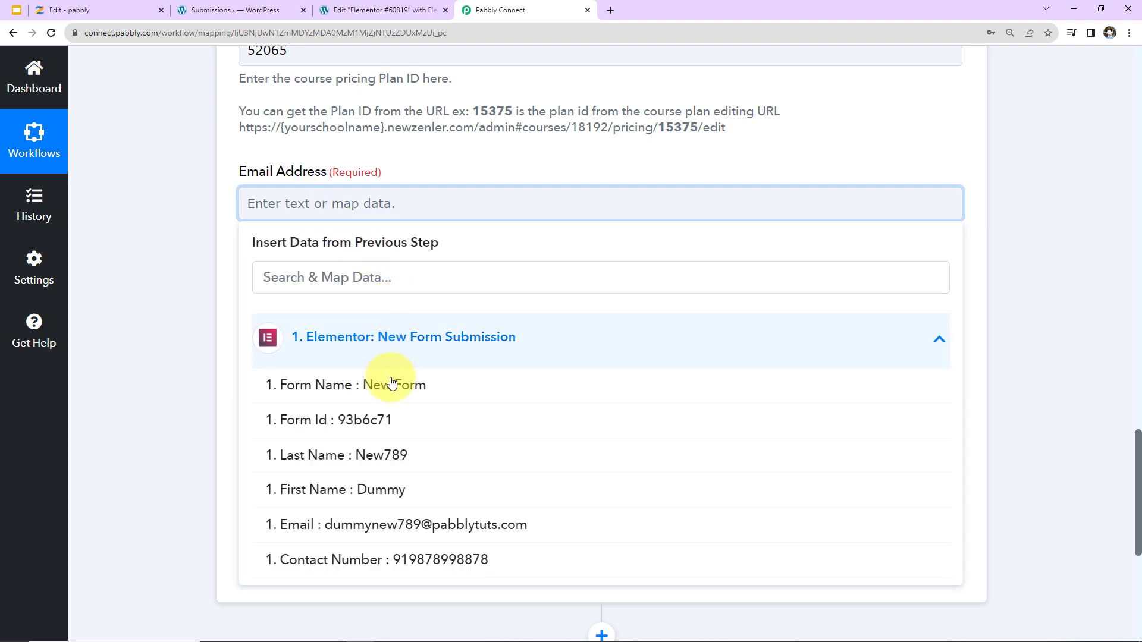
click(357, 525)
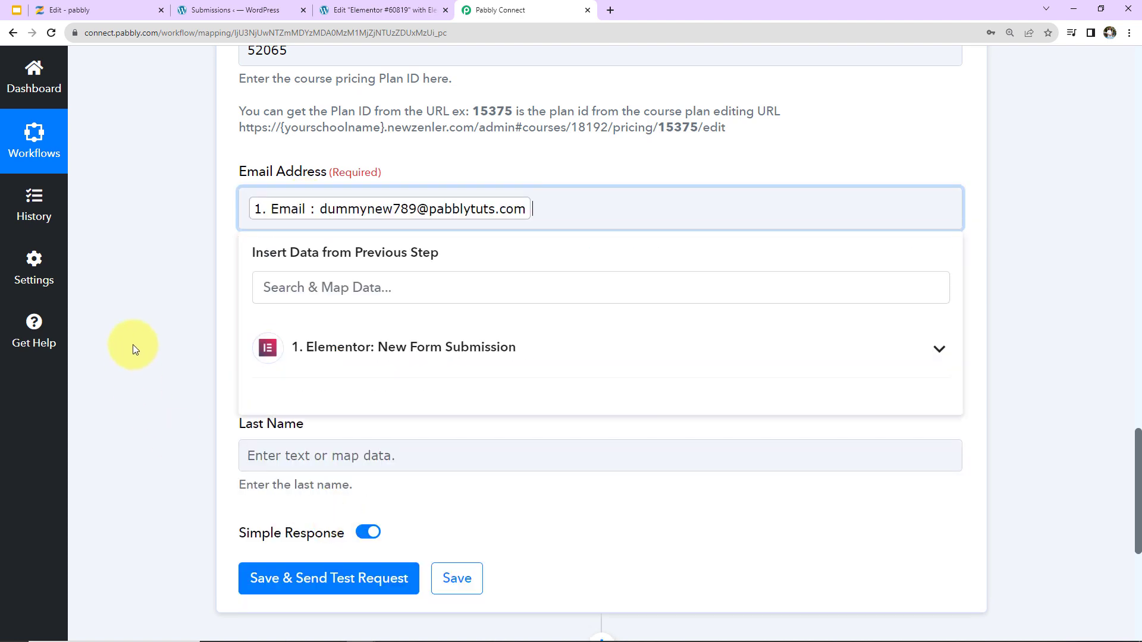
click(131, 311)
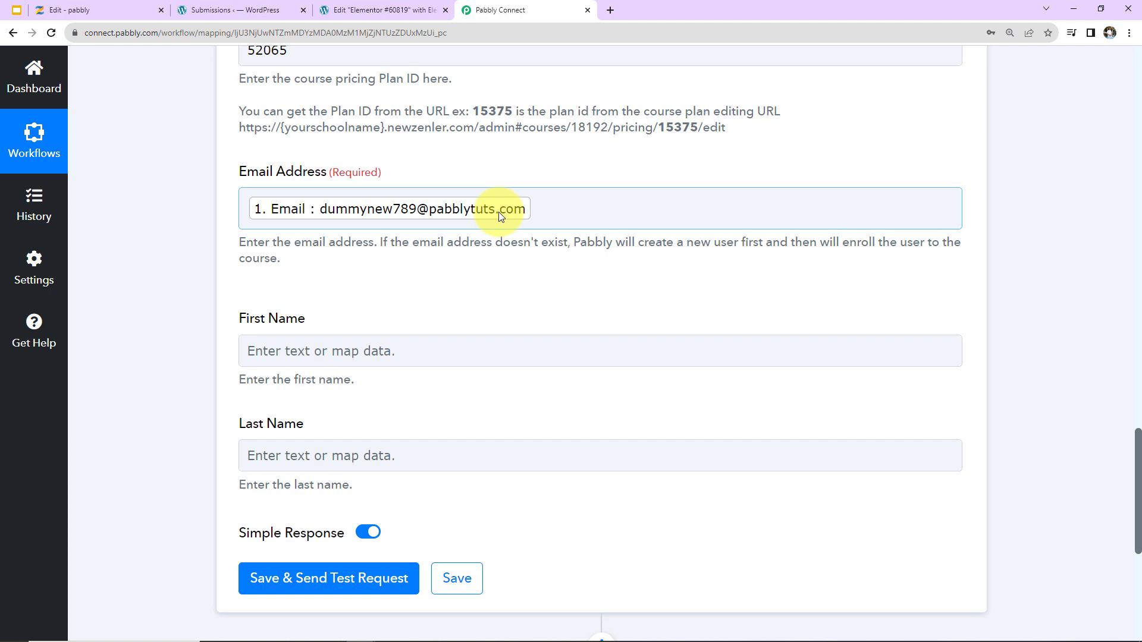
Map the Elementor submission's First Name and Last Name into the matching fields.
click(339, 348)
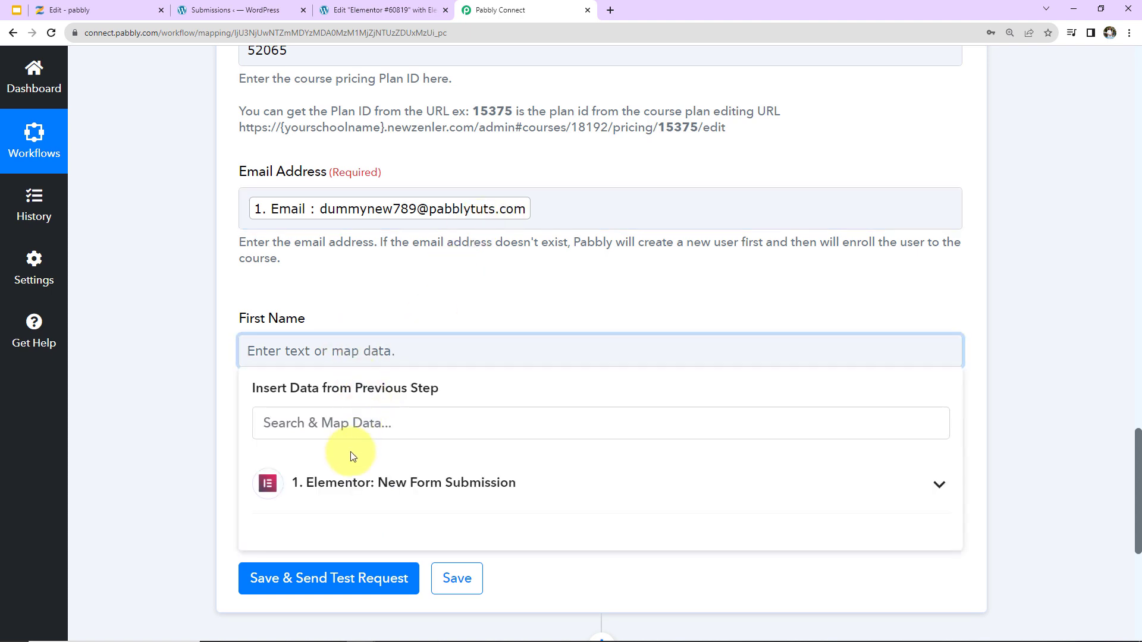
click(343, 473)
click(292, 629)
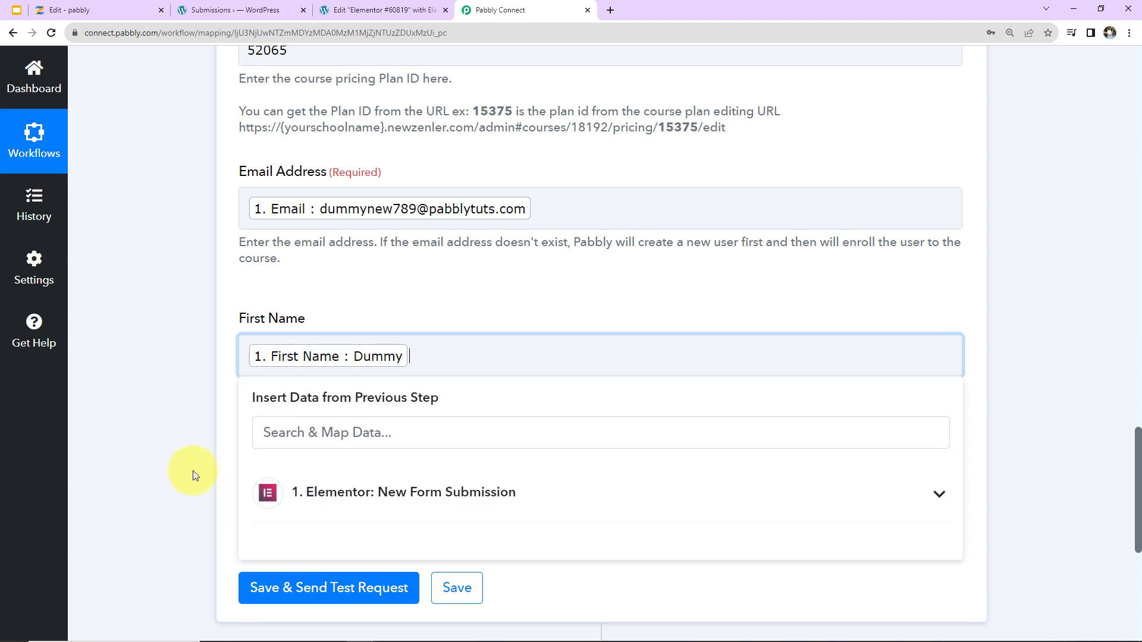
click(191, 456)
scroll(191, 458, down, 5)
click(309, 178)
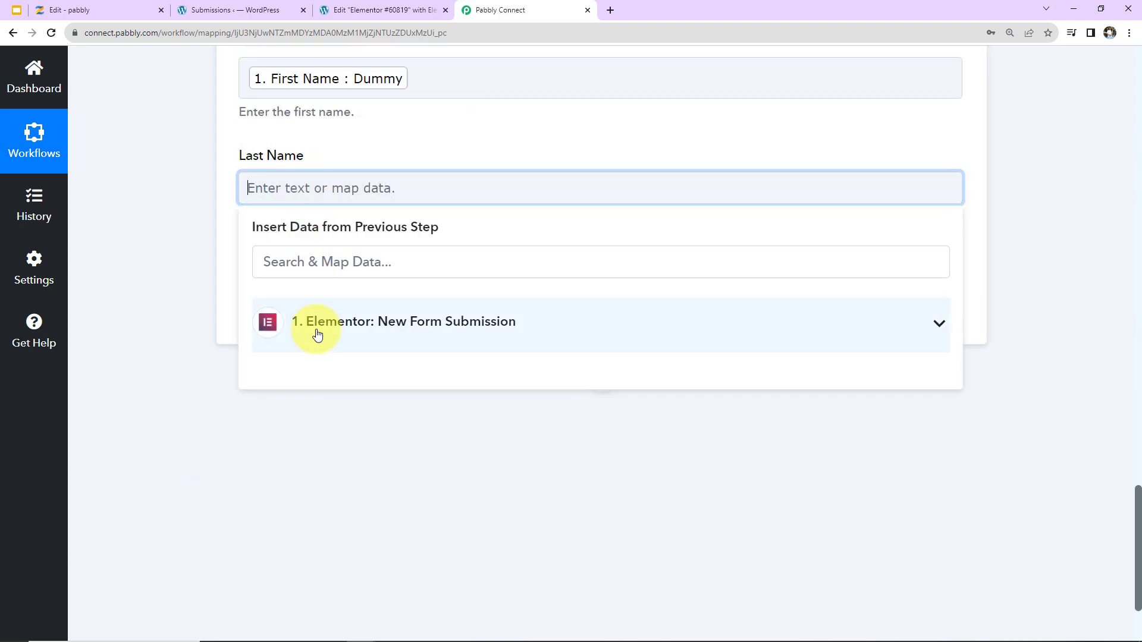
click(318, 324)
click(213, 410)
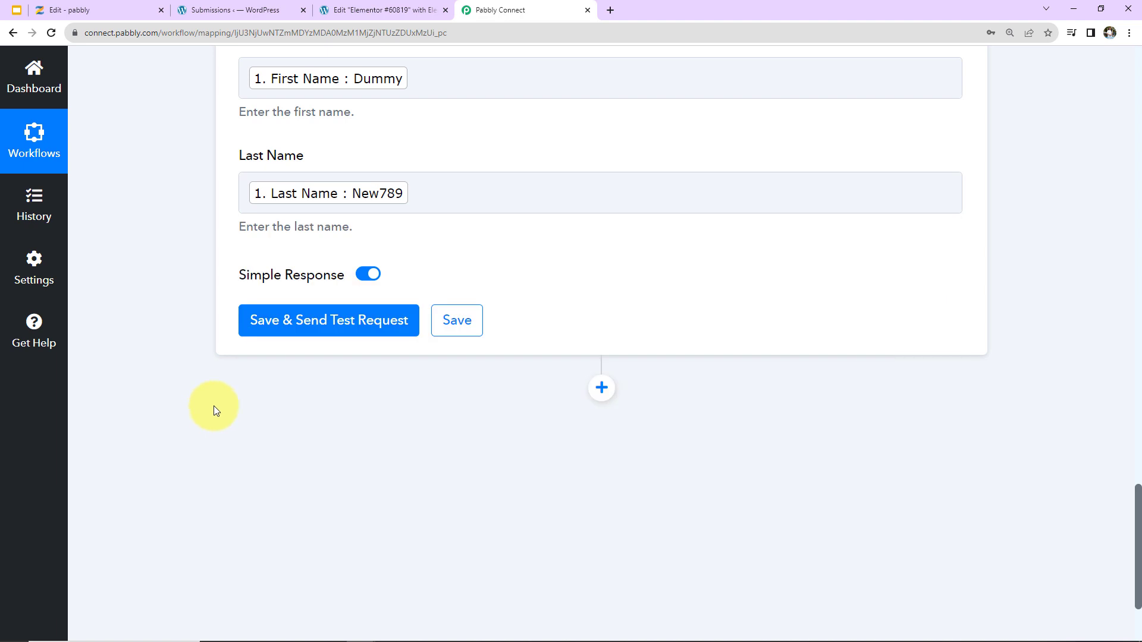
Save and send a test request, confirming a 200 success enrollment with plan Core PHP Programming.
click(300, 327)
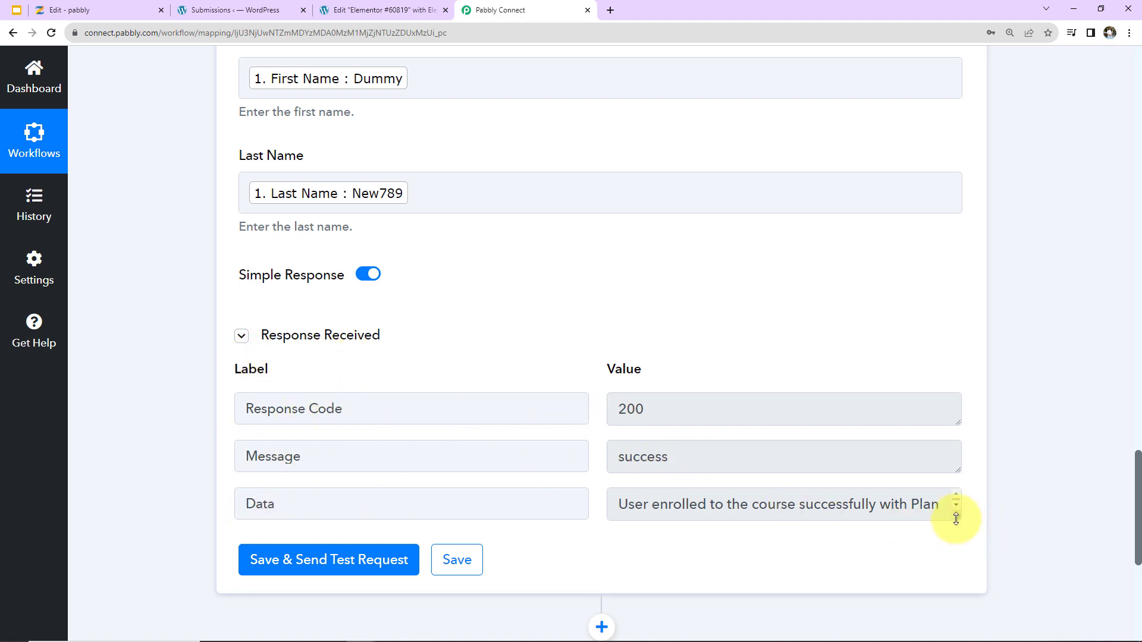
drag(955, 519, 960, 550)
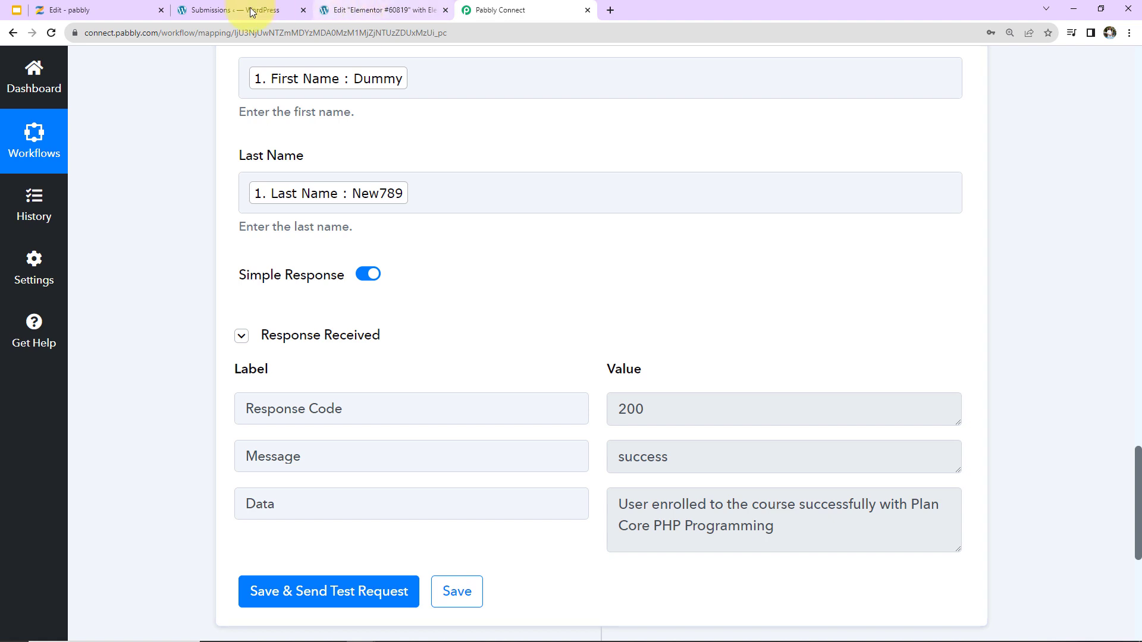
click(95, 10)
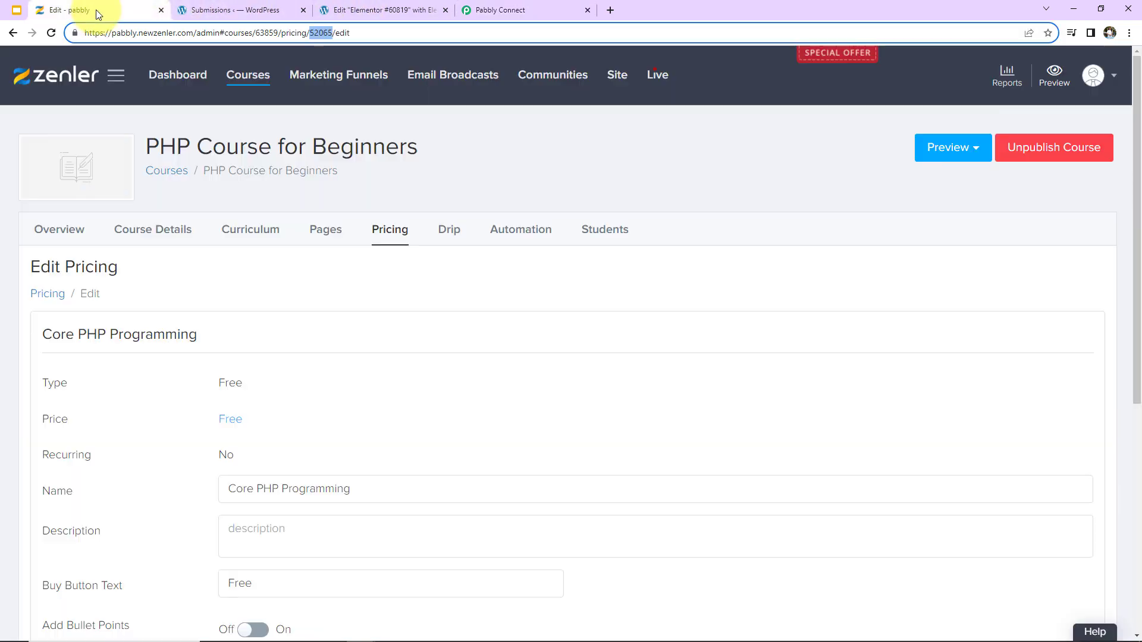
Open the newest student's profile from PHP Course for Beginners activities to confirm enrollment.
click(246, 84)
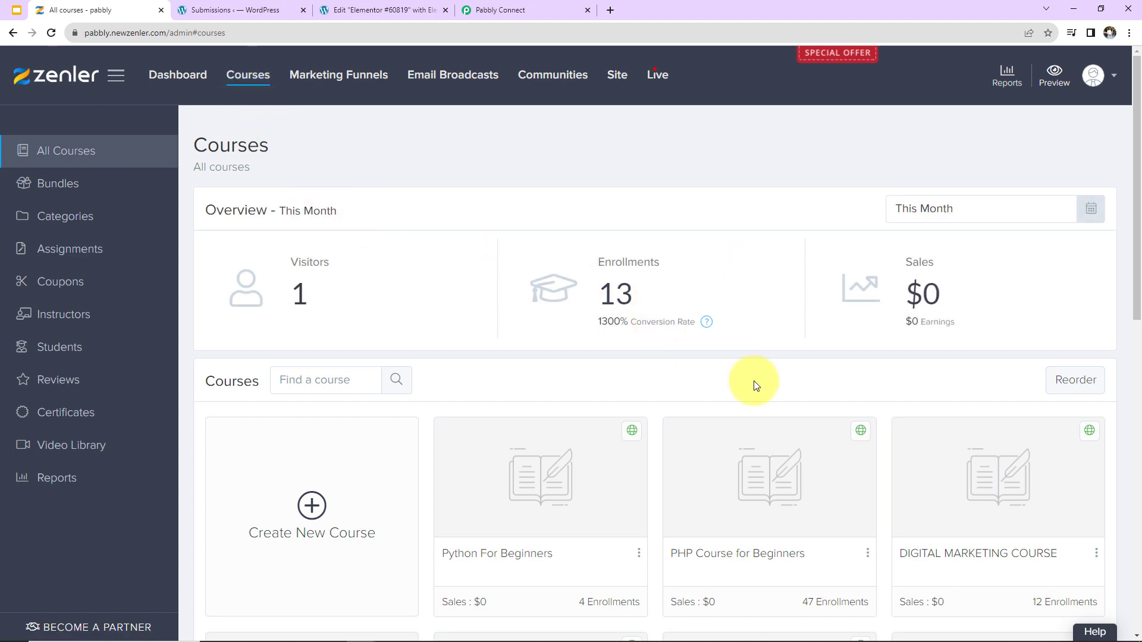
scroll(750, 386, down, 2)
click(716, 395)
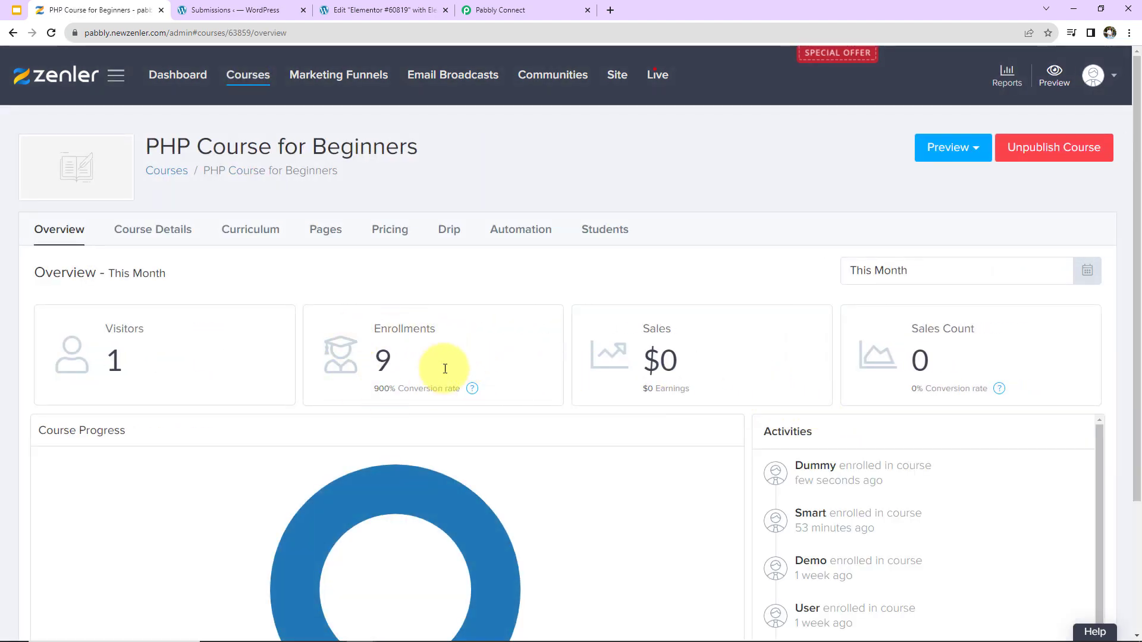
click(815, 466)
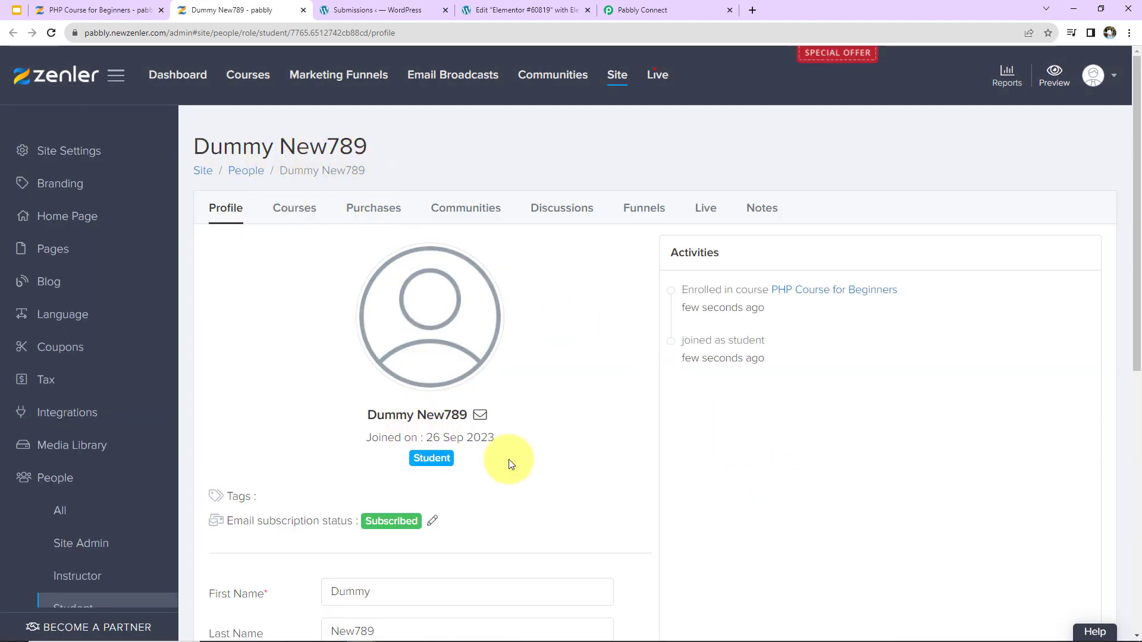
scroll(510, 463, down, 2)
scroll(505, 529, down, 2)
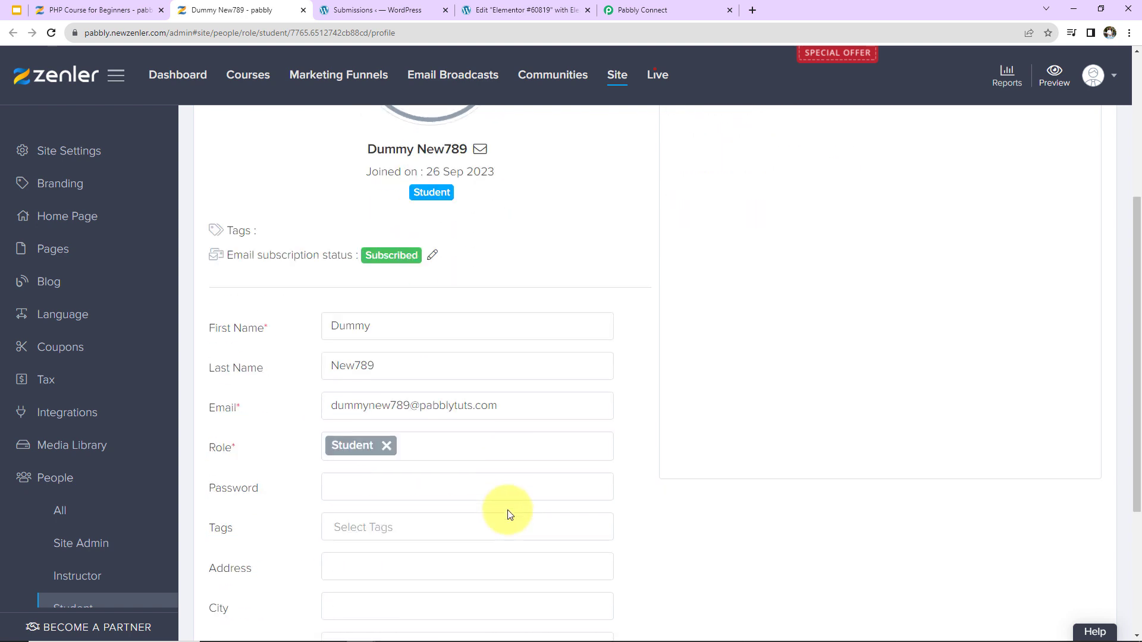
scroll(530, 451, down, 3)
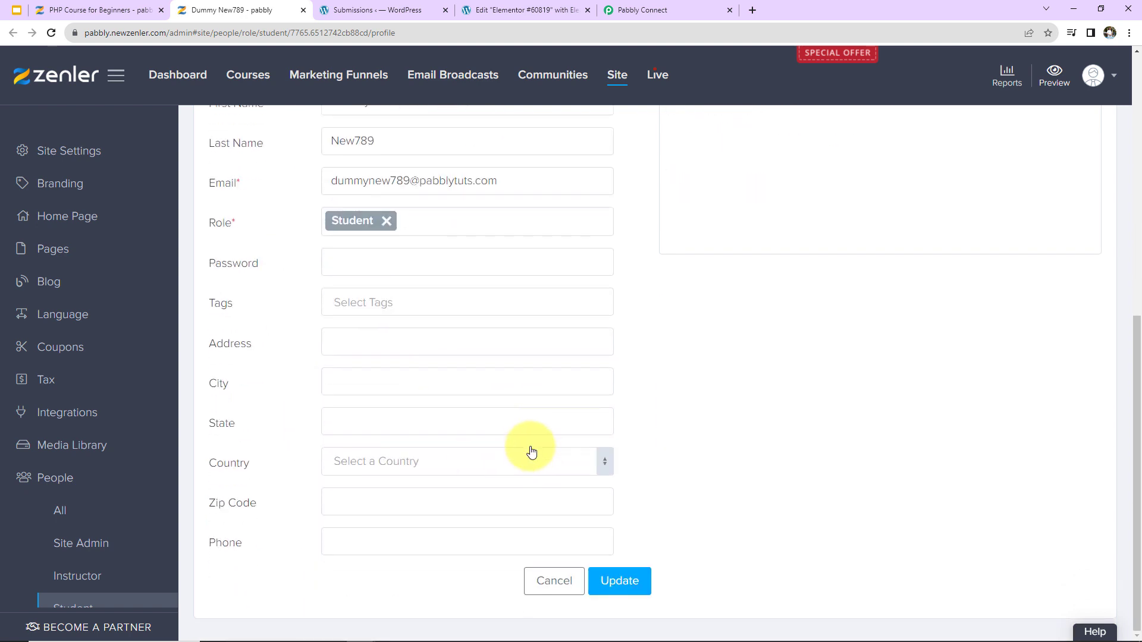
scroll(531, 452, up, 5)
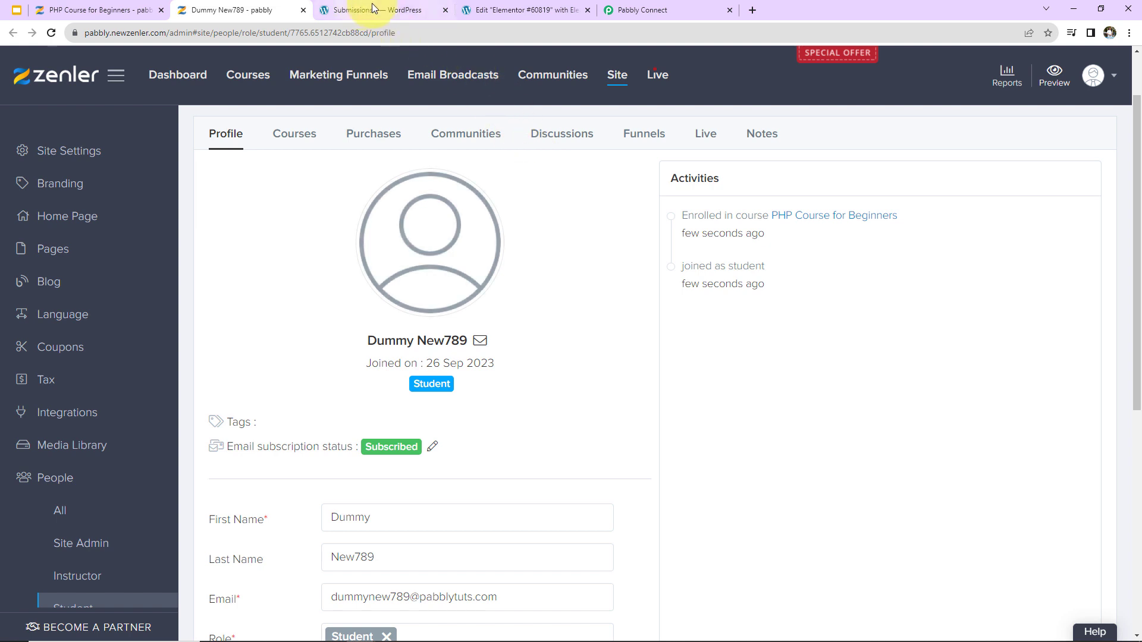
click(512, 10)
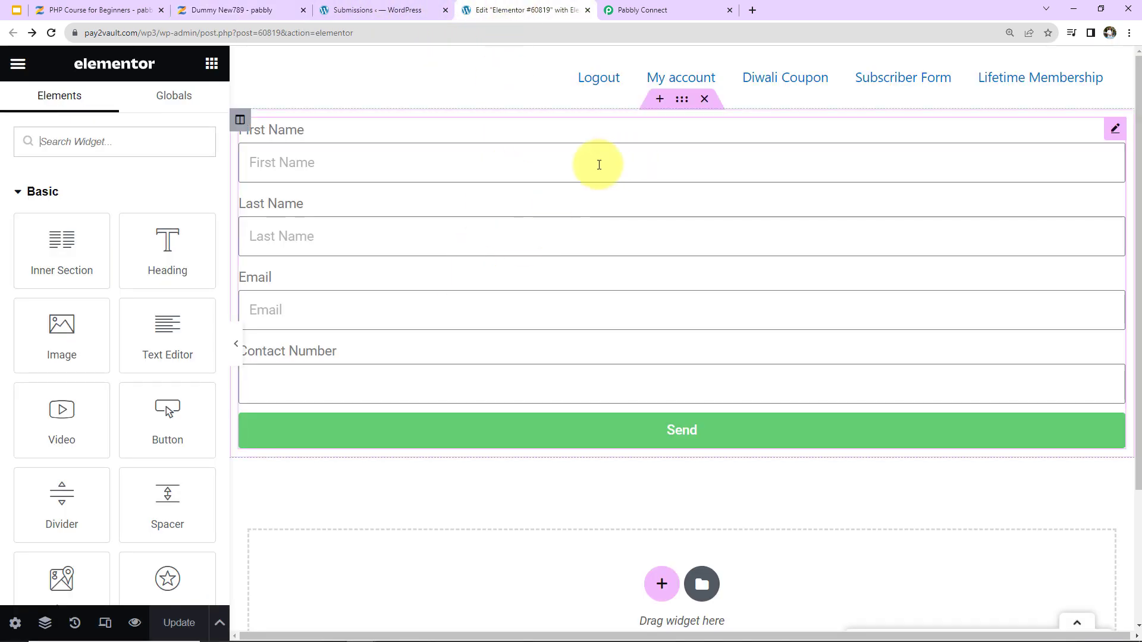
Open the published form page and autofill it with a saved test contact.
click(17, 63)
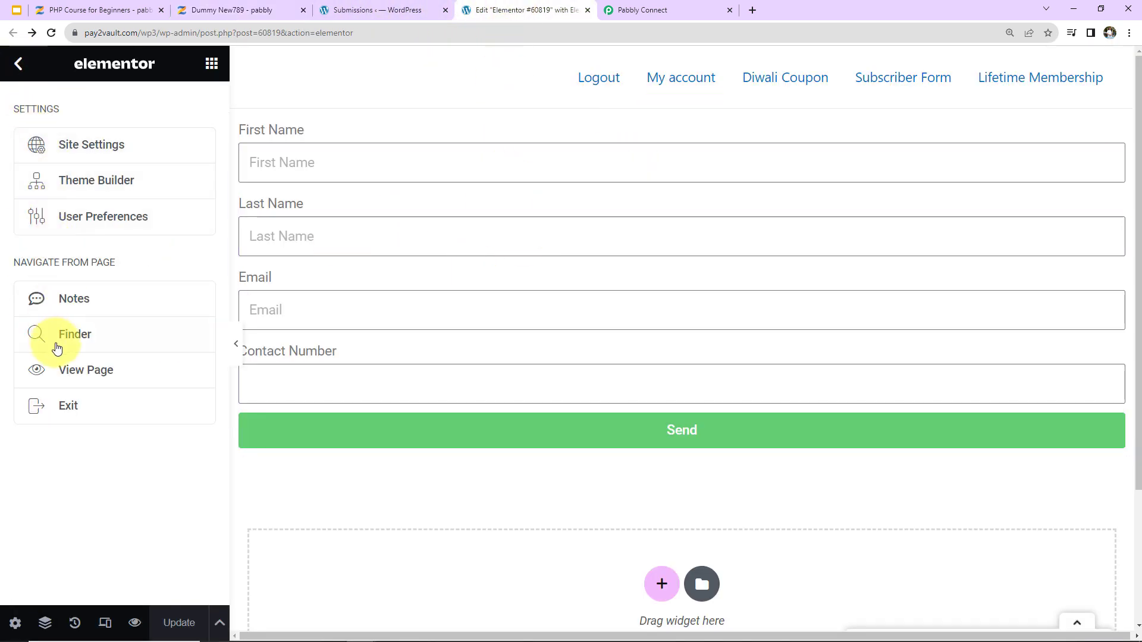
click(61, 370)
click(84, 179)
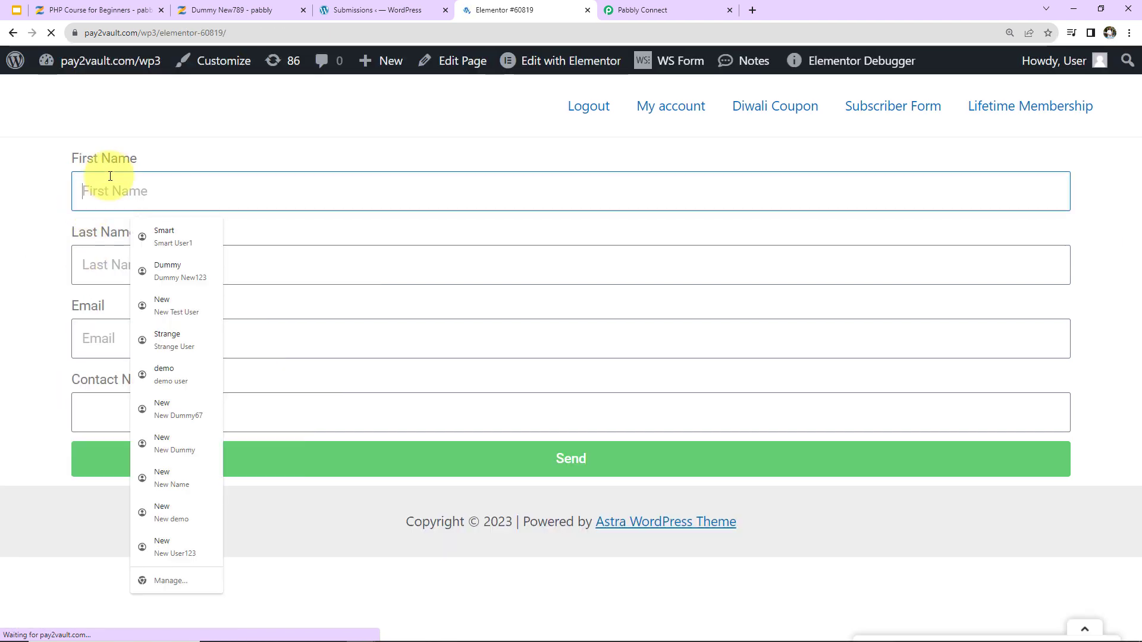
click(161, 437)
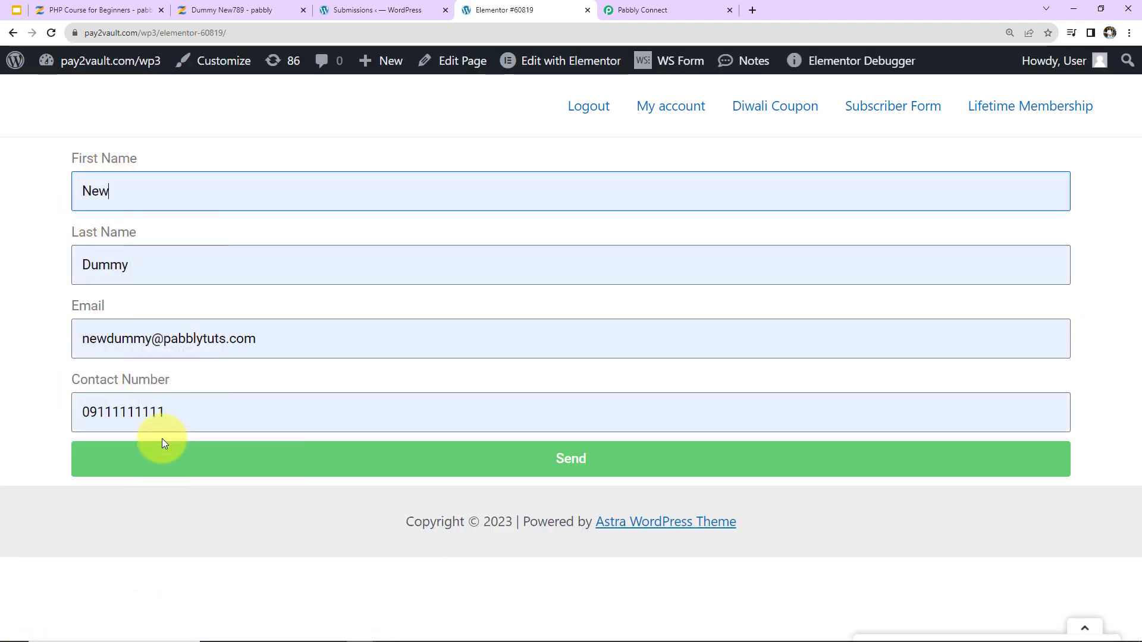
Change the e-mail and contact number to new test values and submit the form.
click(152, 340)
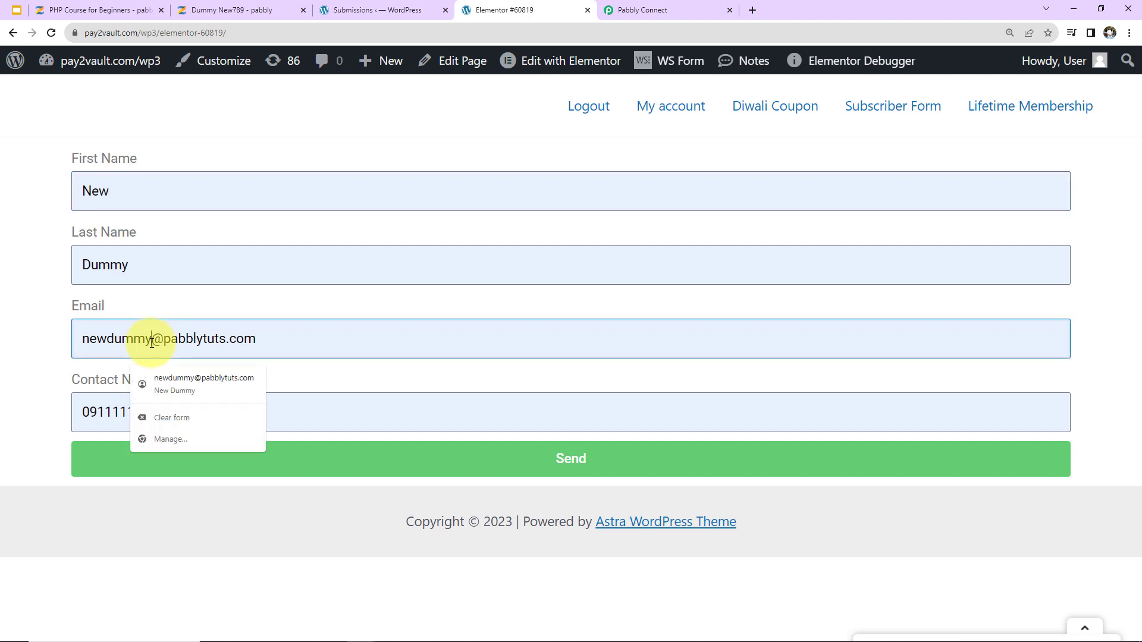
text(0909)
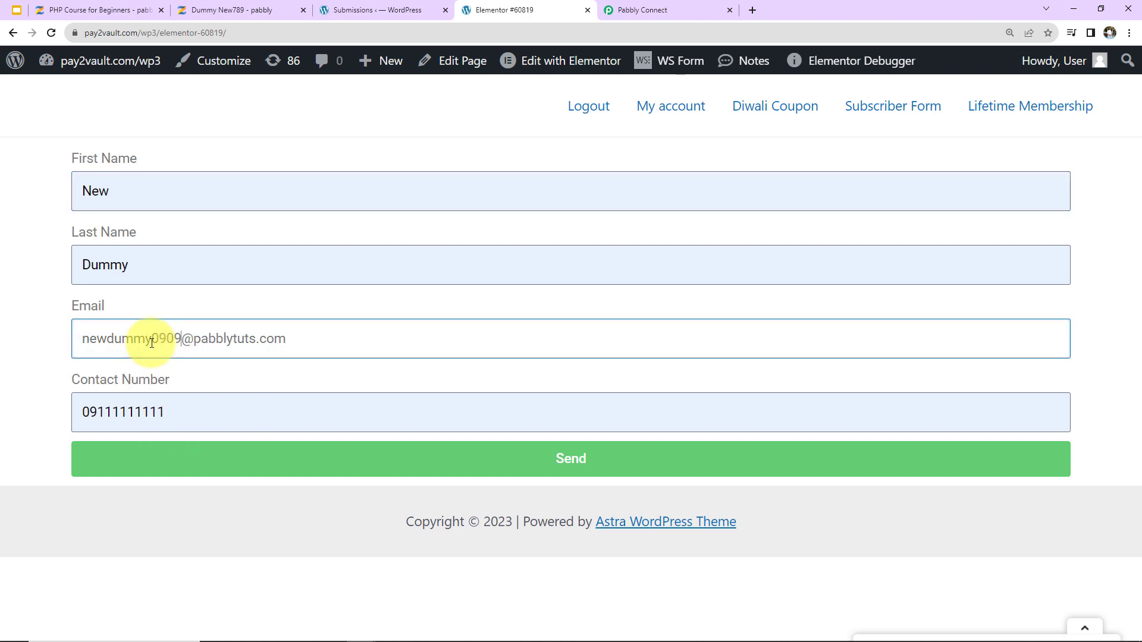
double_click(159, 413)
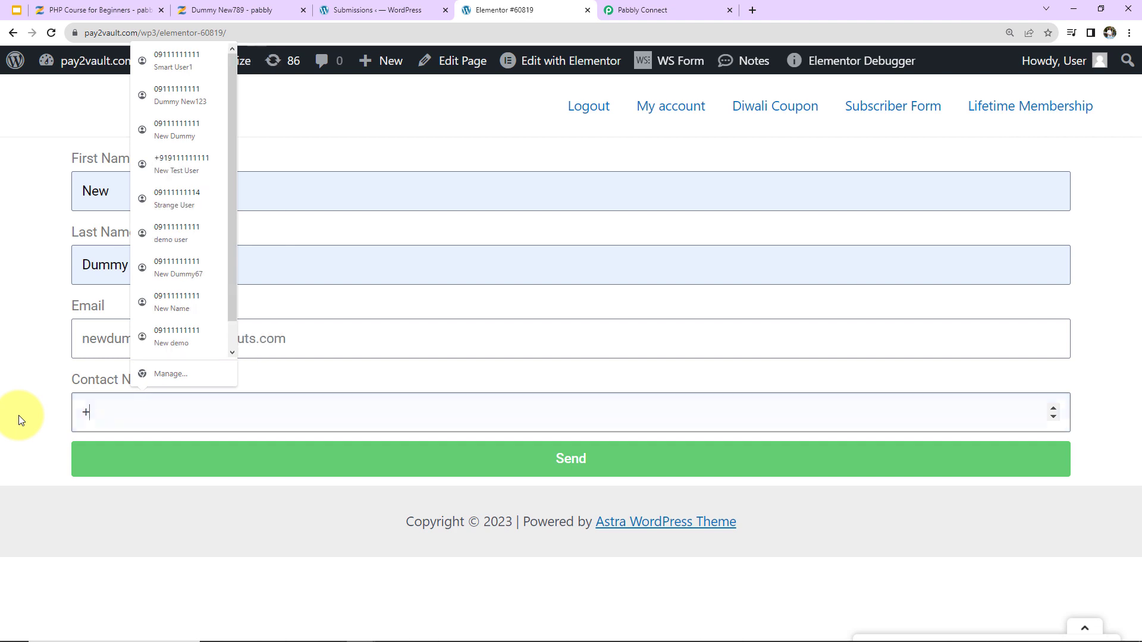
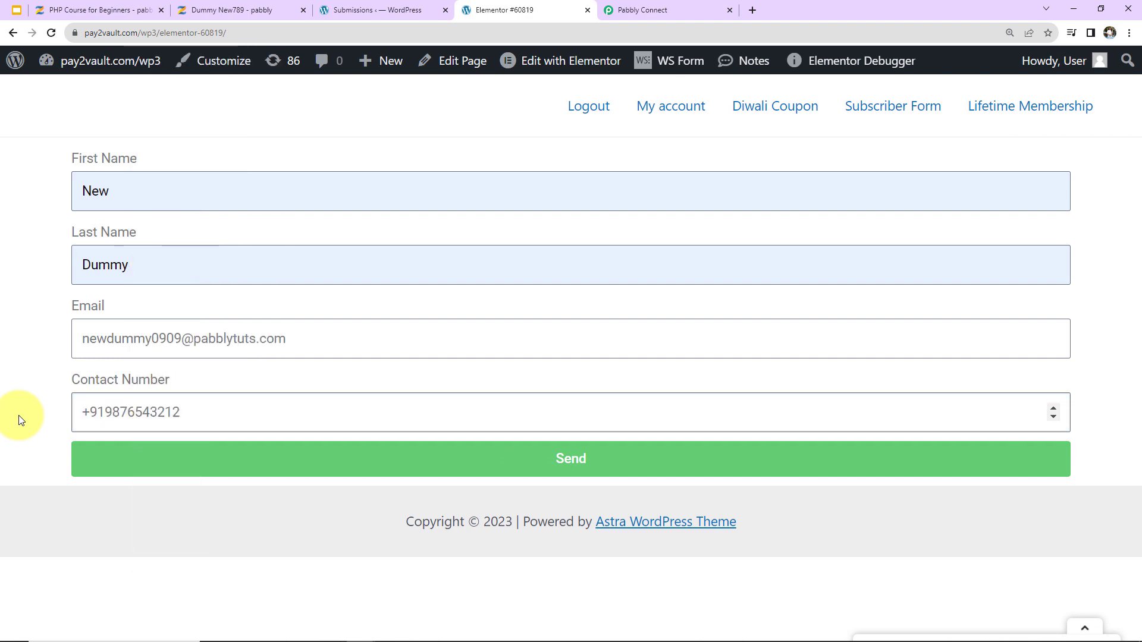
click(128, 455)
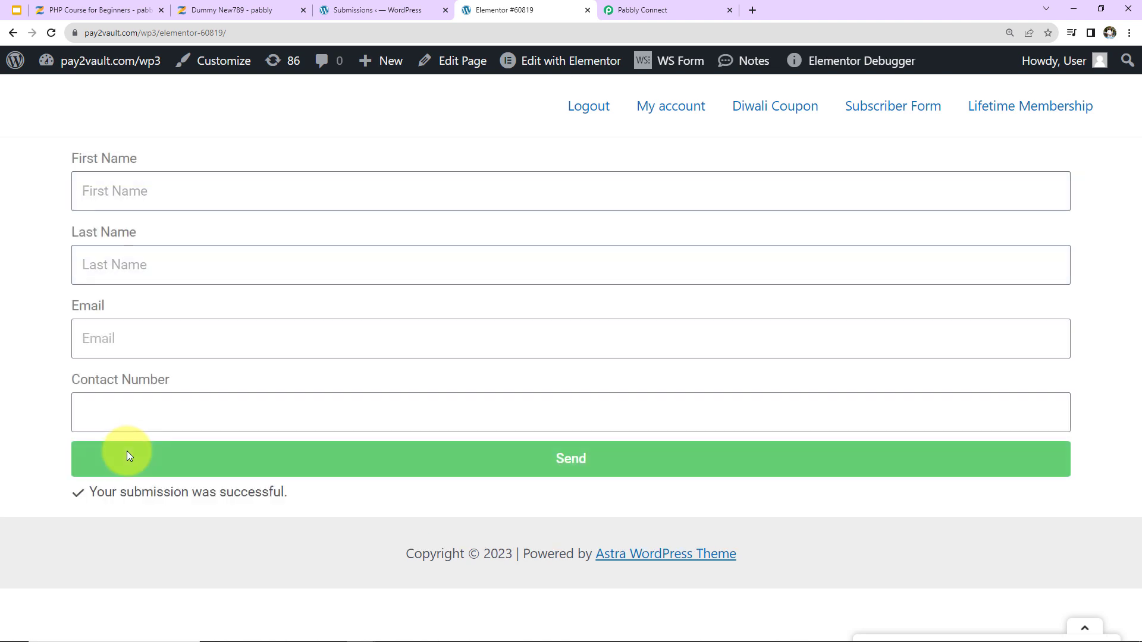
Reload the PHP Course for Beginners overview to 10 enrollments and open the new student's profile.
click(76, 9)
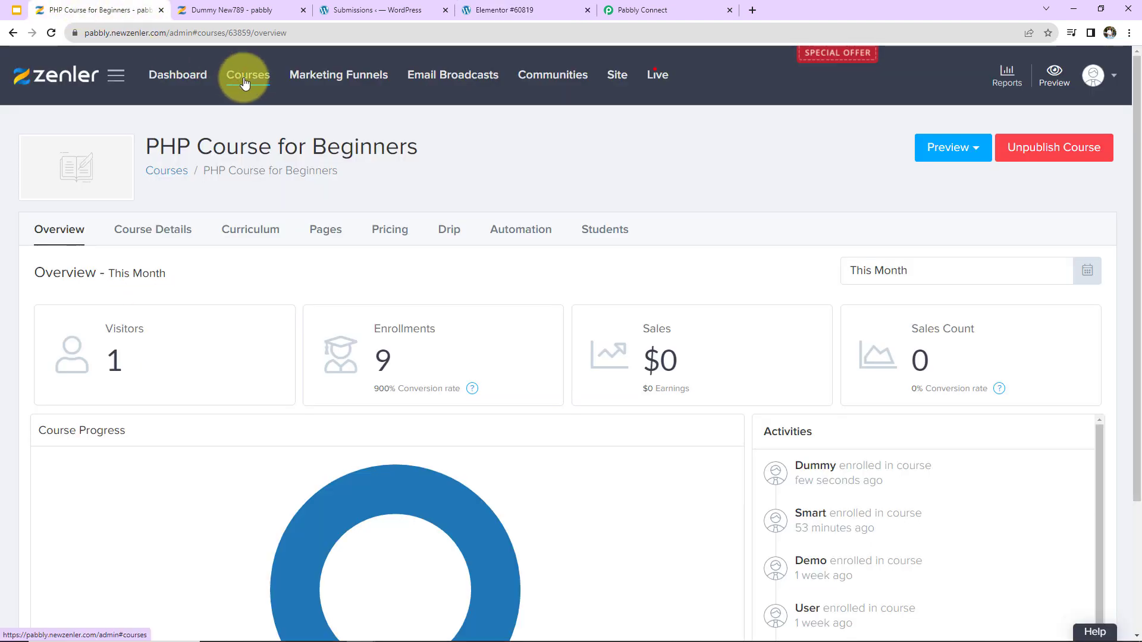
click(51, 33)
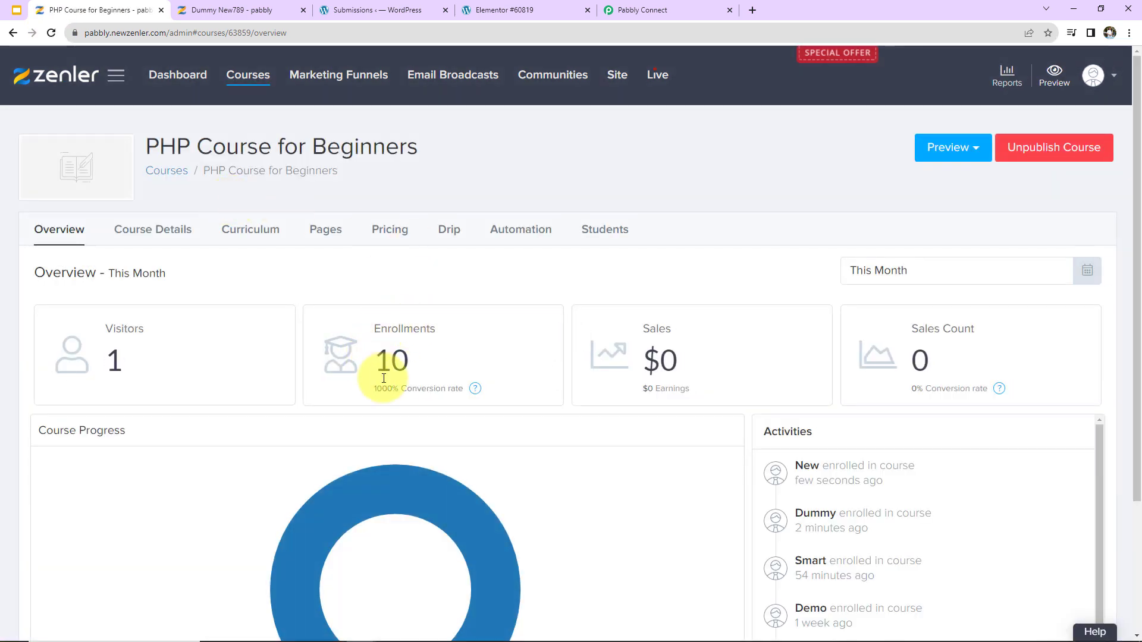
click(806, 467)
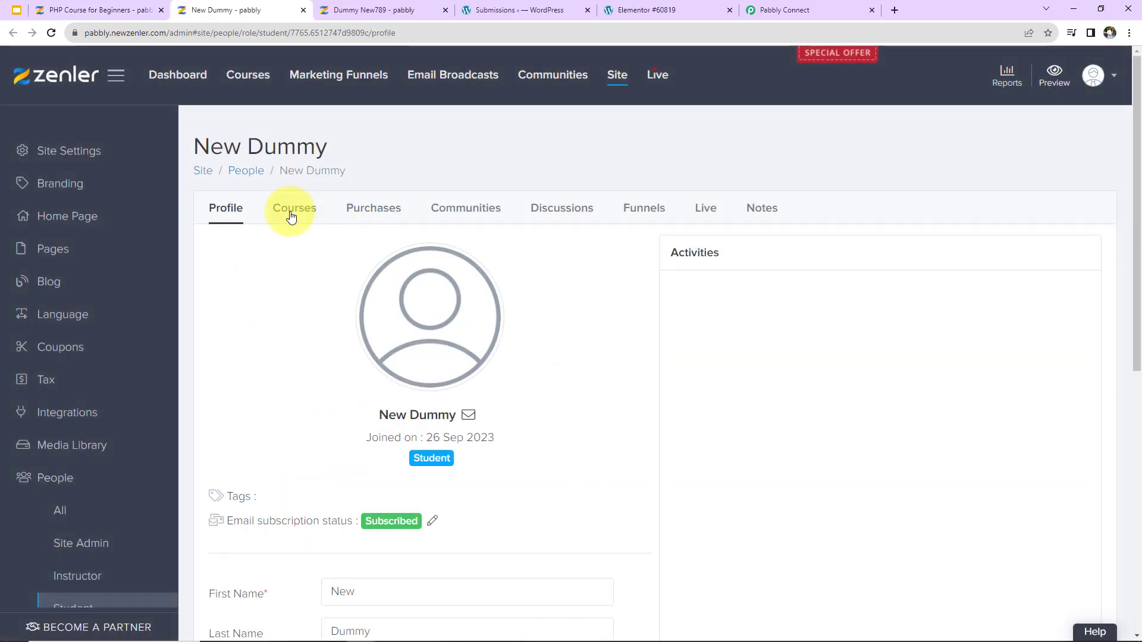
scroll(303, 309, down, 5)
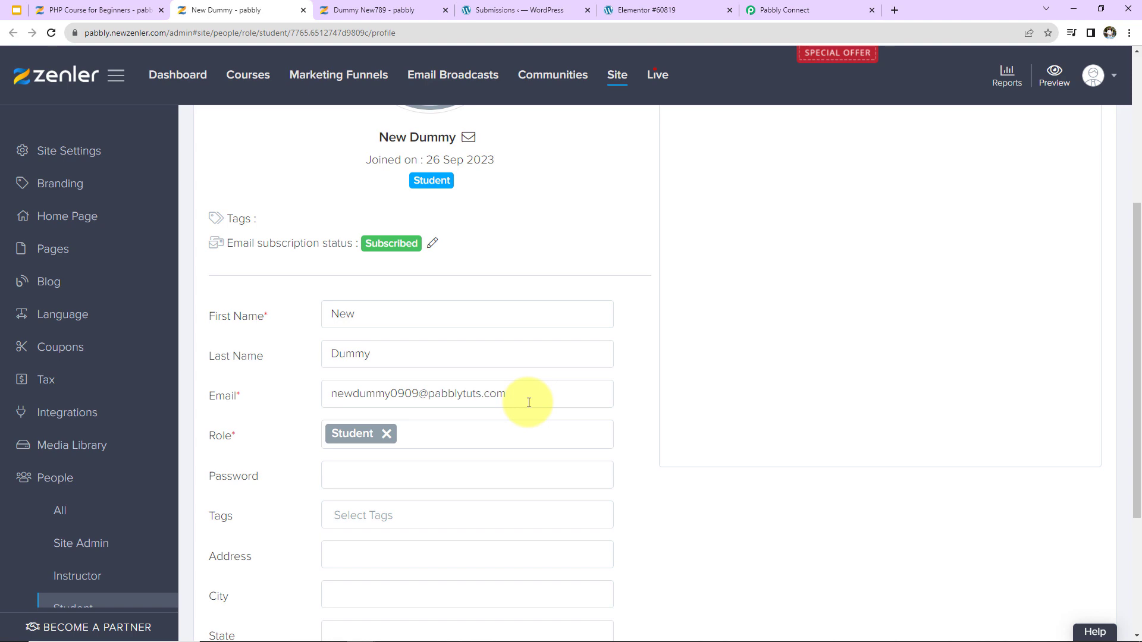
click(839, 12)
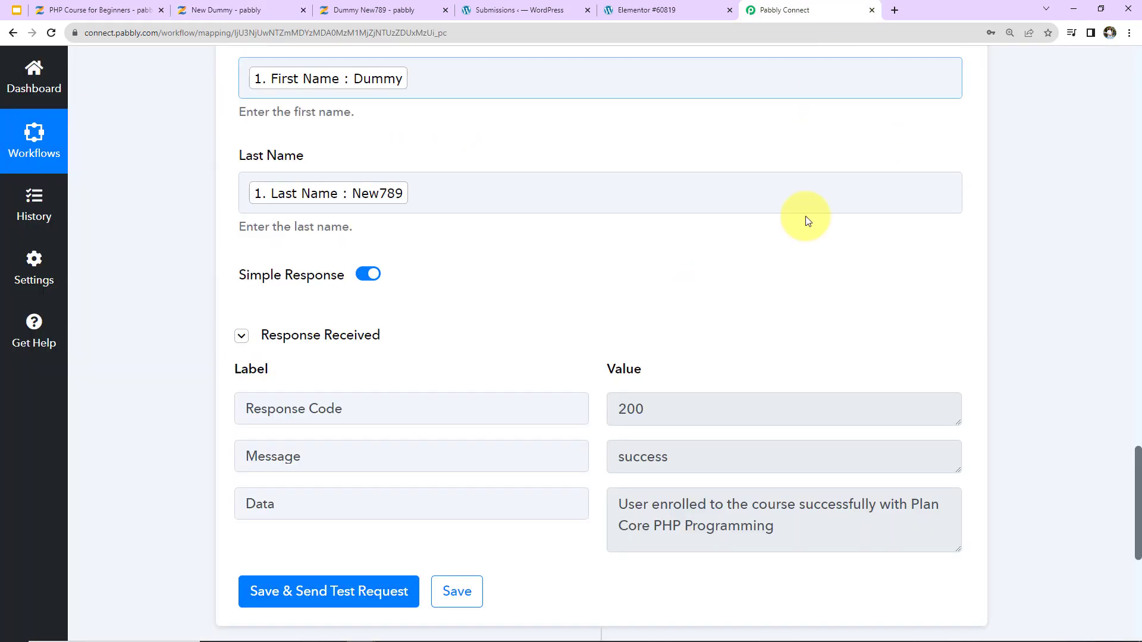
Collapse the Elementor New Form Submission trigger and the Zenler Enroll User to a Course action.
scroll(701, 439, up, 10)
scroll(701, 438, up, 10)
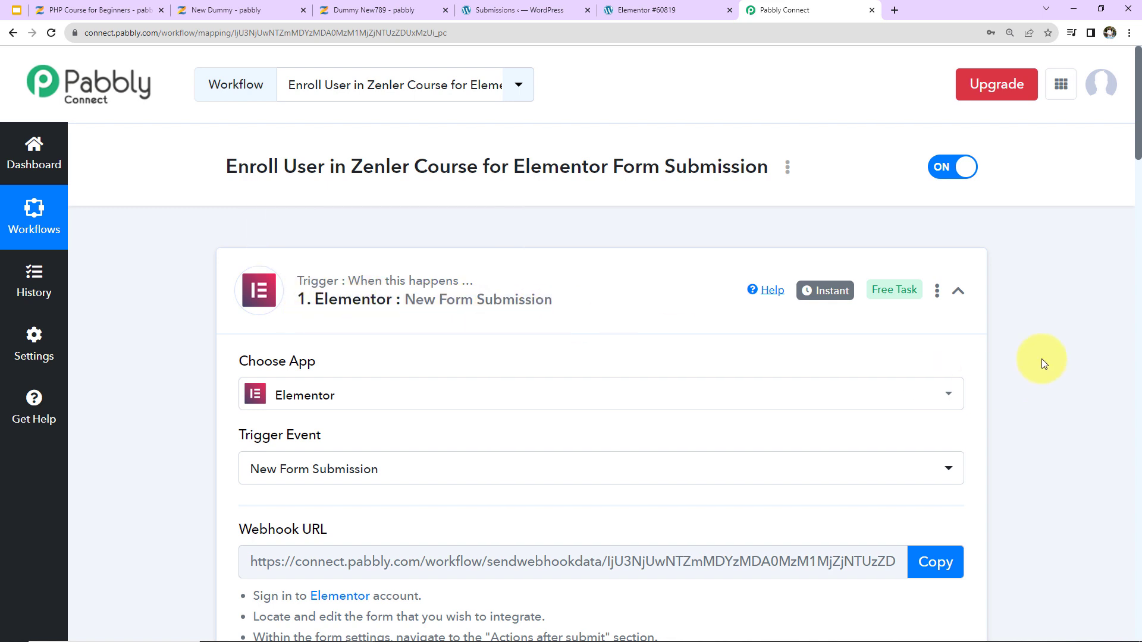
click(958, 291)
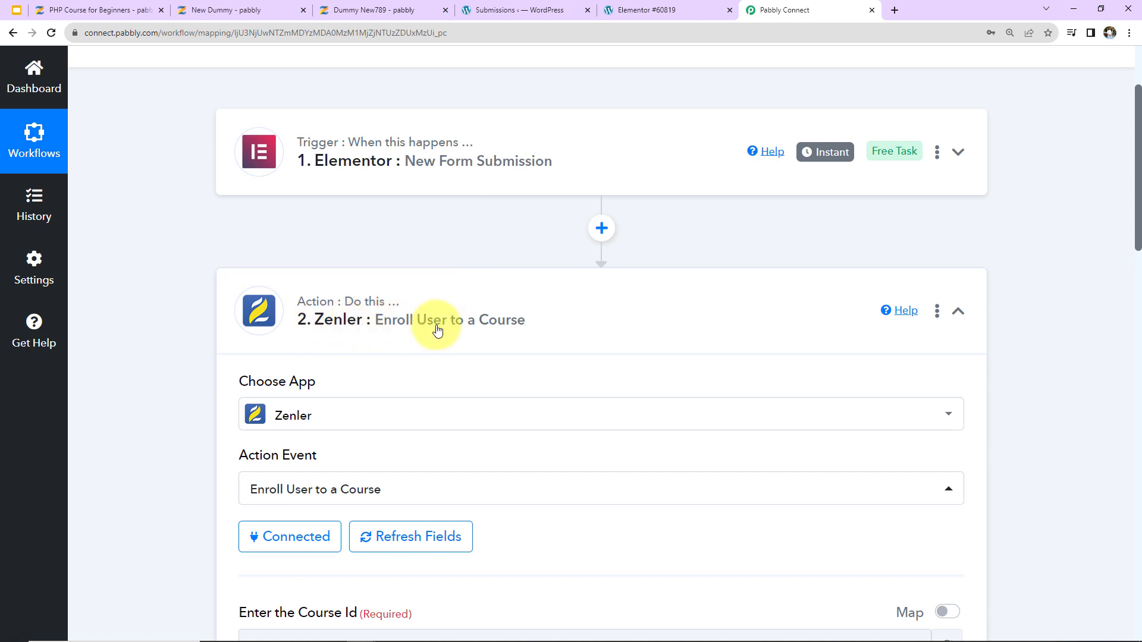
click(957, 310)
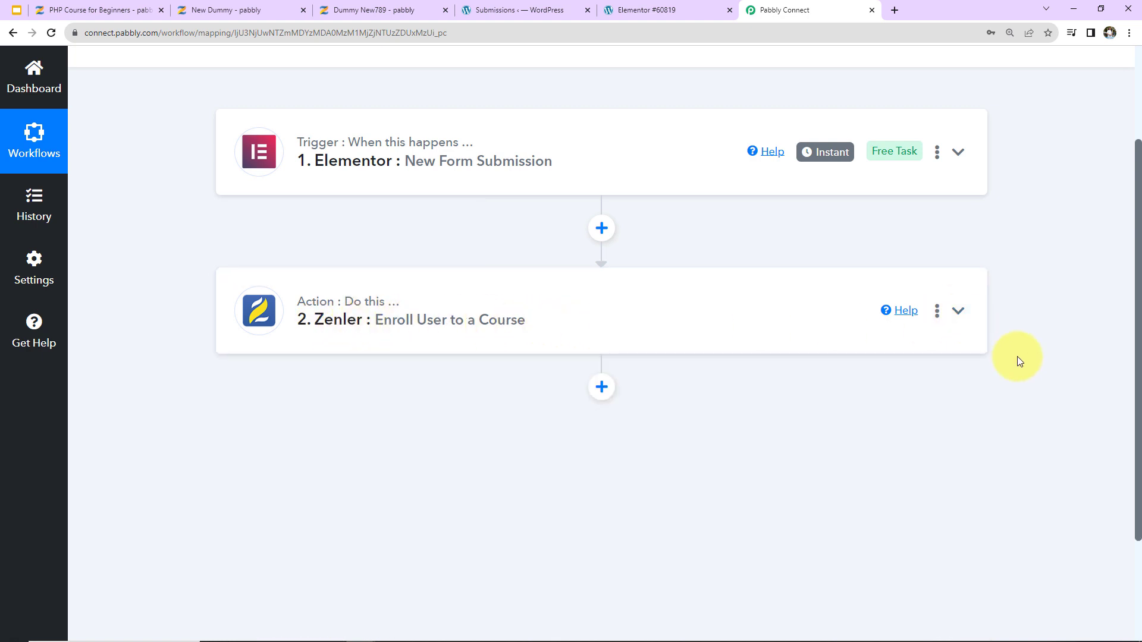
Open the workflow's three-dot options menu, then dismiss it without choosing anything.
scroll(1017, 356, up, 3)
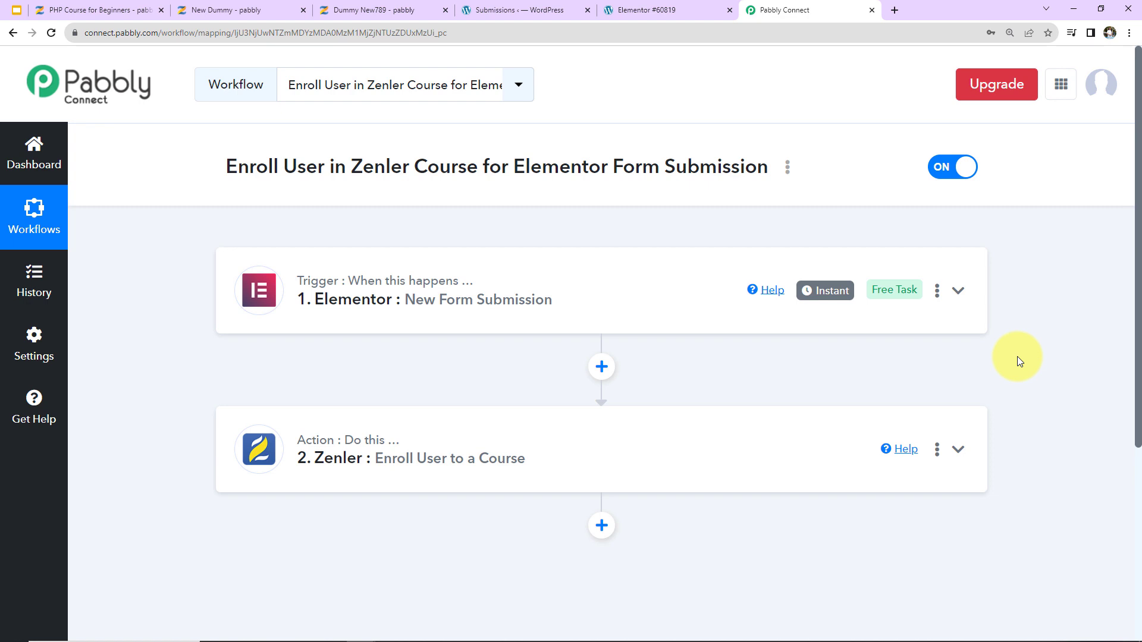
click(786, 169)
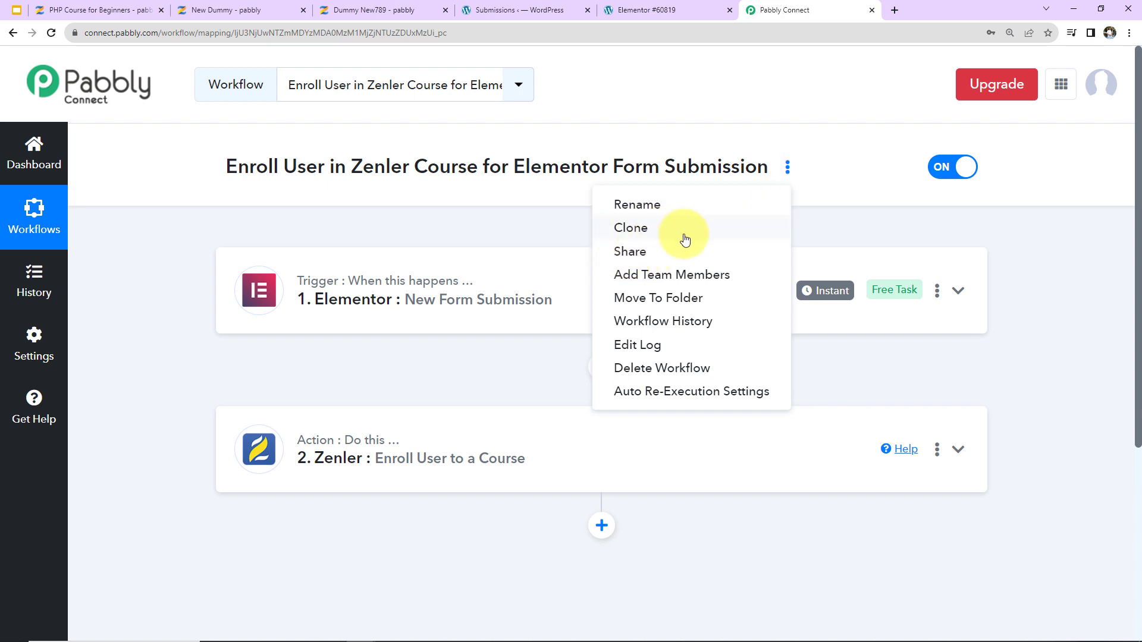
click(1050, 264)
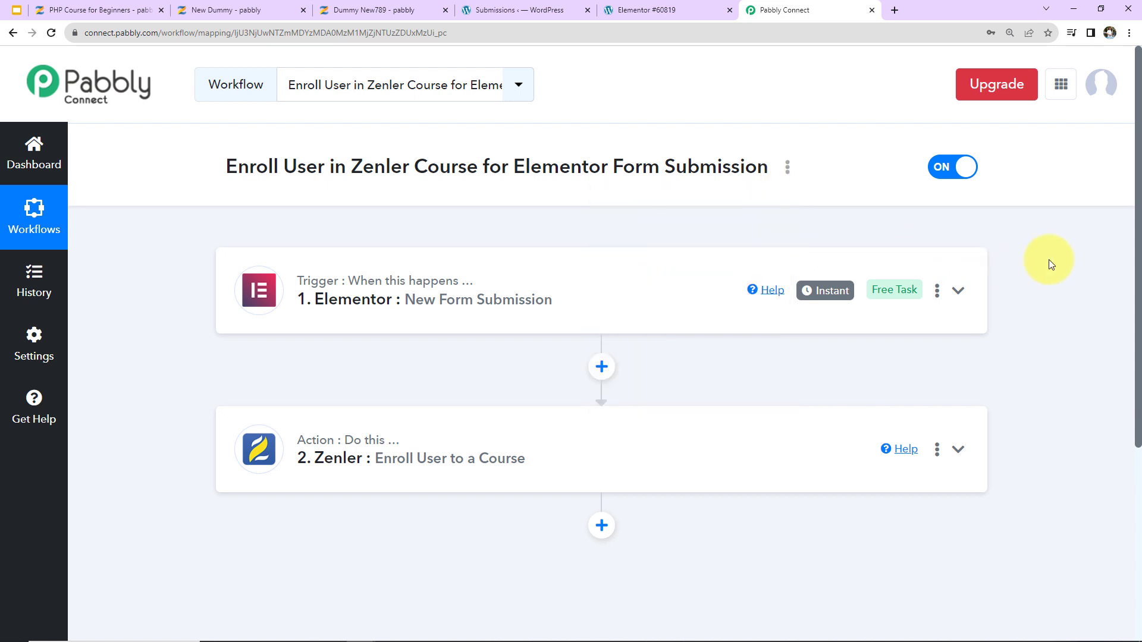